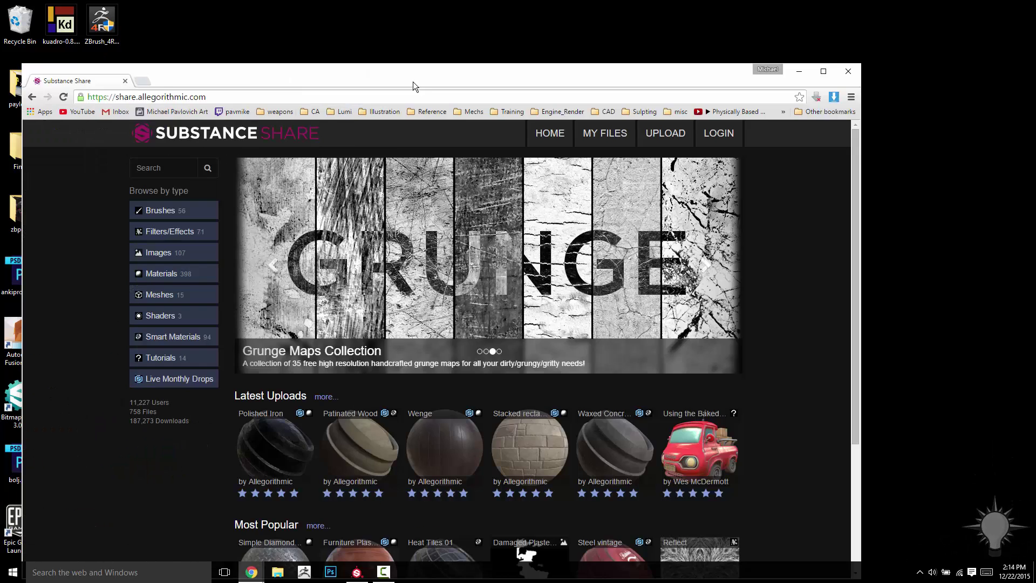
Open the GDC FPS Female mesh page from Substance Share's Meshes category, then minimize Chrome.
drag(413, 82, 503, 60)
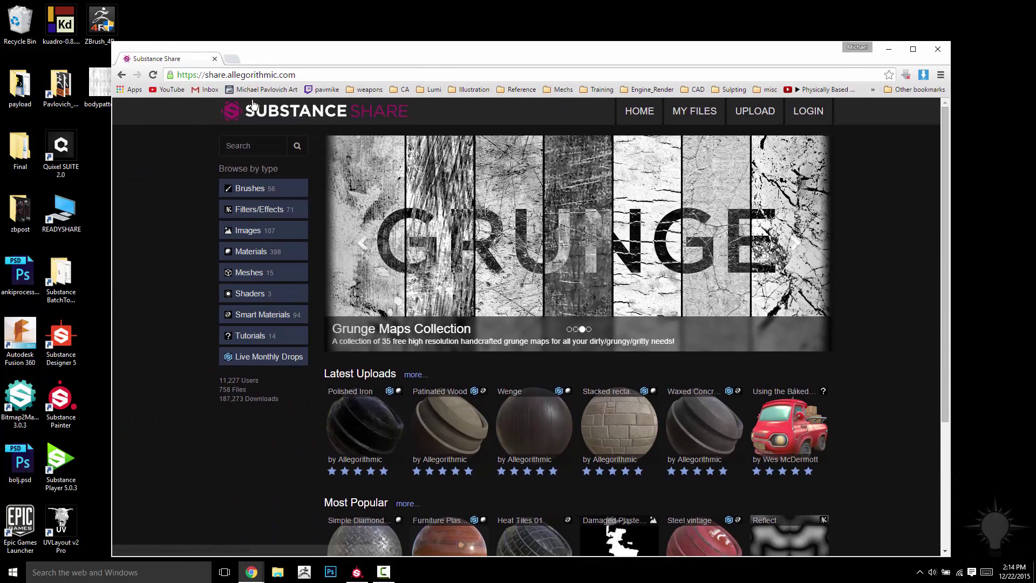
click(247, 271)
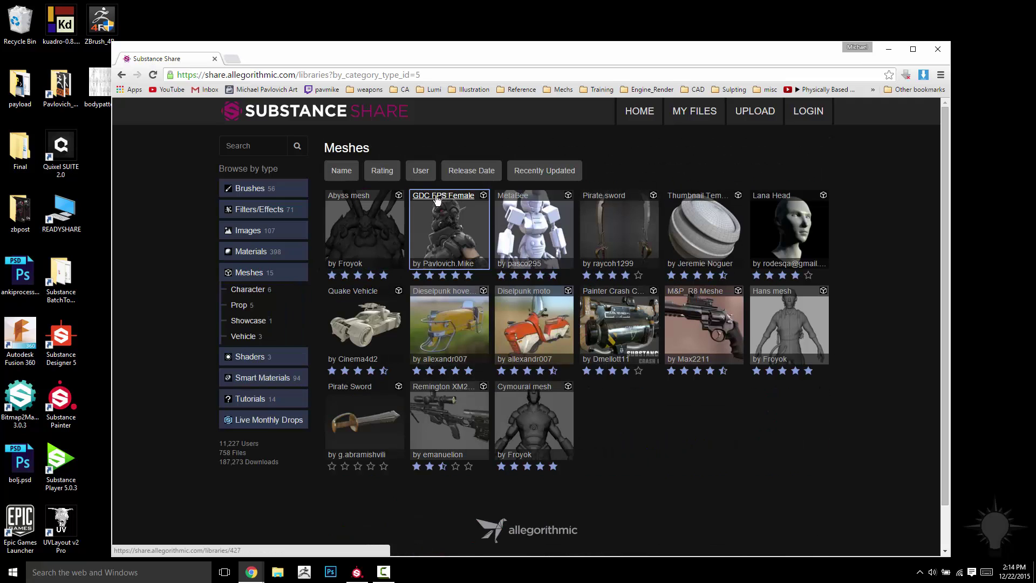
click(437, 200)
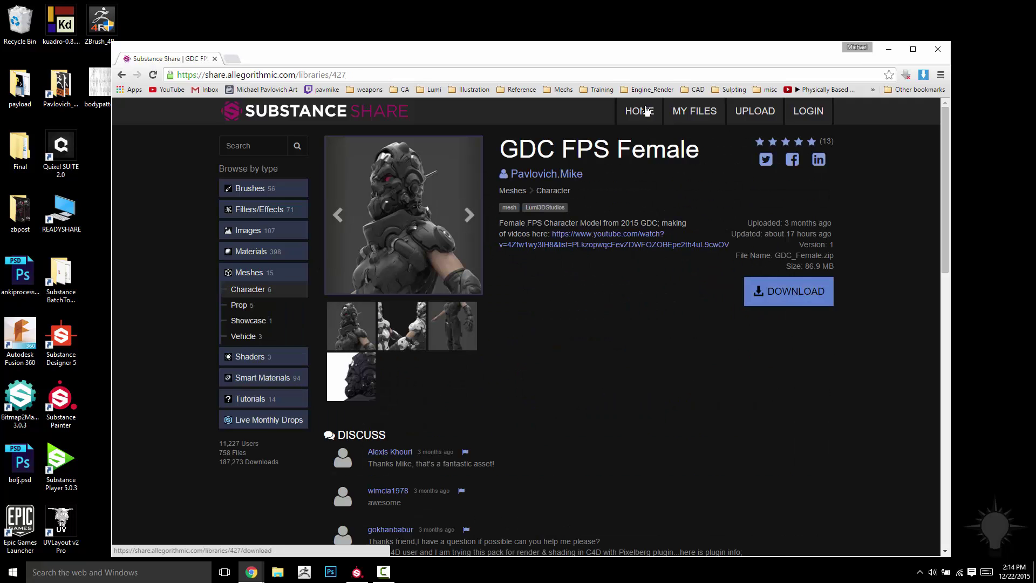
click(888, 49)
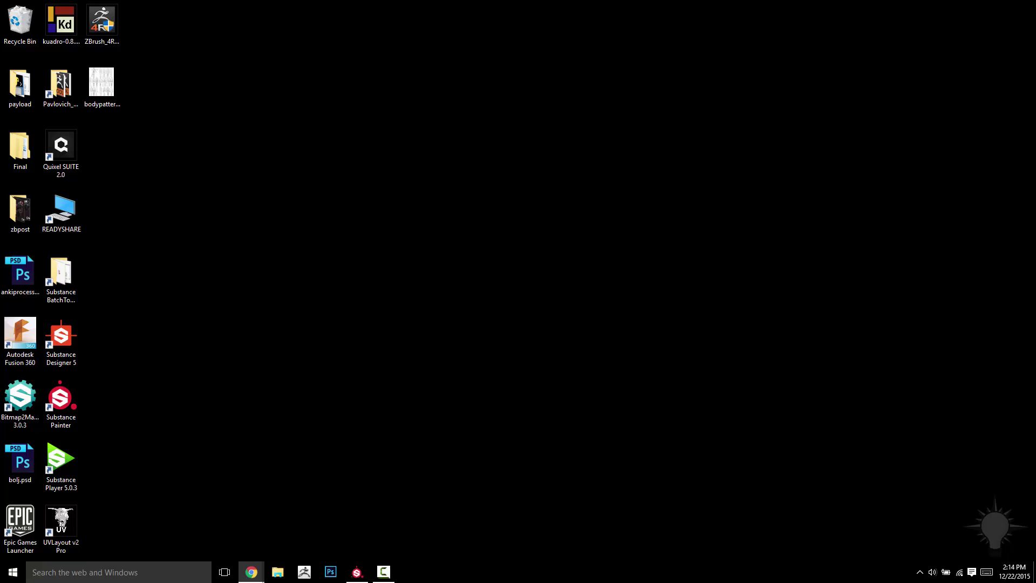
Check GDC_Female.zip and PBRSSS.zip on Local Disk (F:), then return to the GDC FPS Female page.
key(alt+Tab)
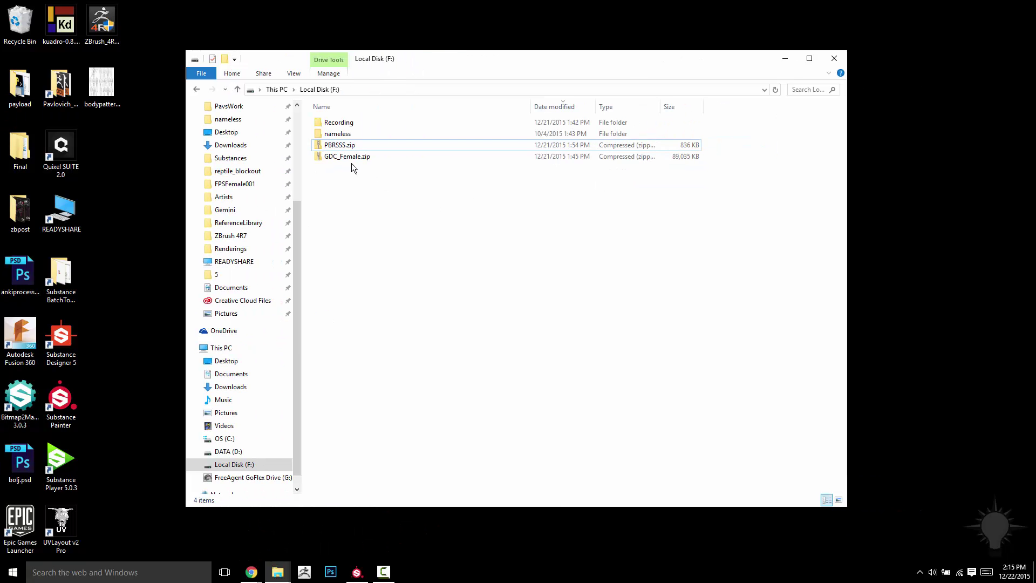
click(340, 158)
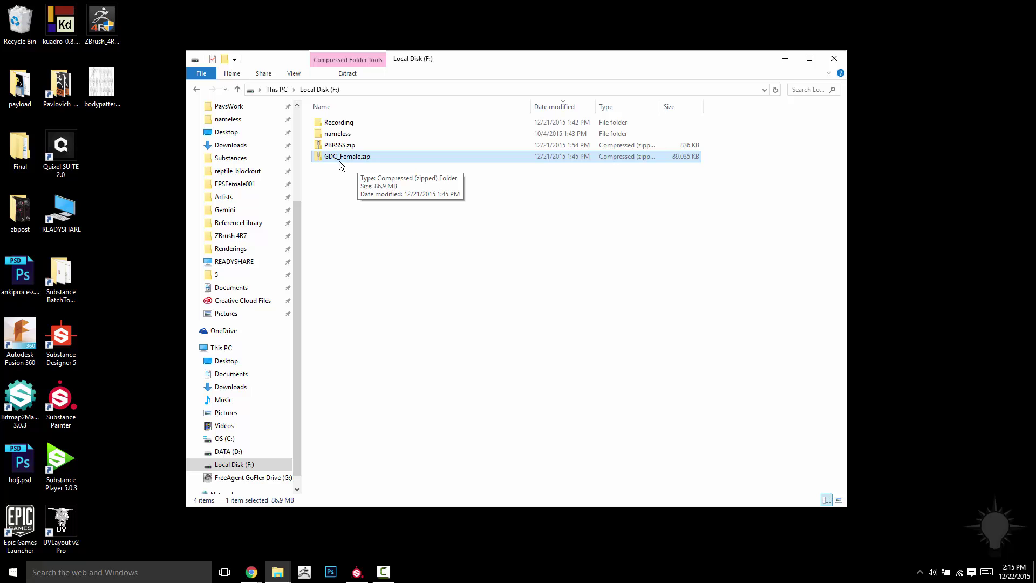
key(Up)
key(alt+Tab)
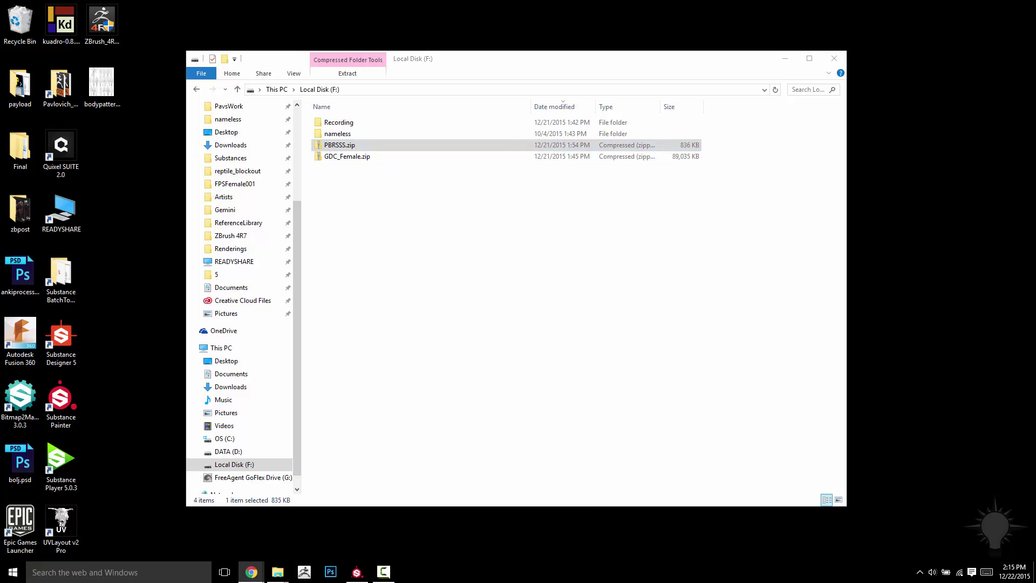
key(alt+Tab)
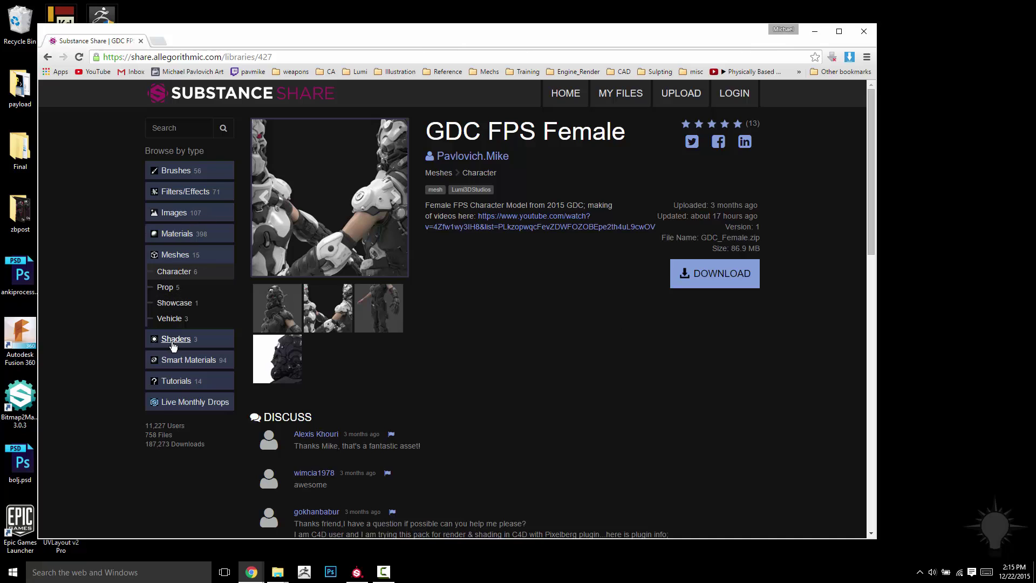
Browse Substance Share's Shaders category, which lists Sub-Surface Scattering among three shaders.
click(175, 340)
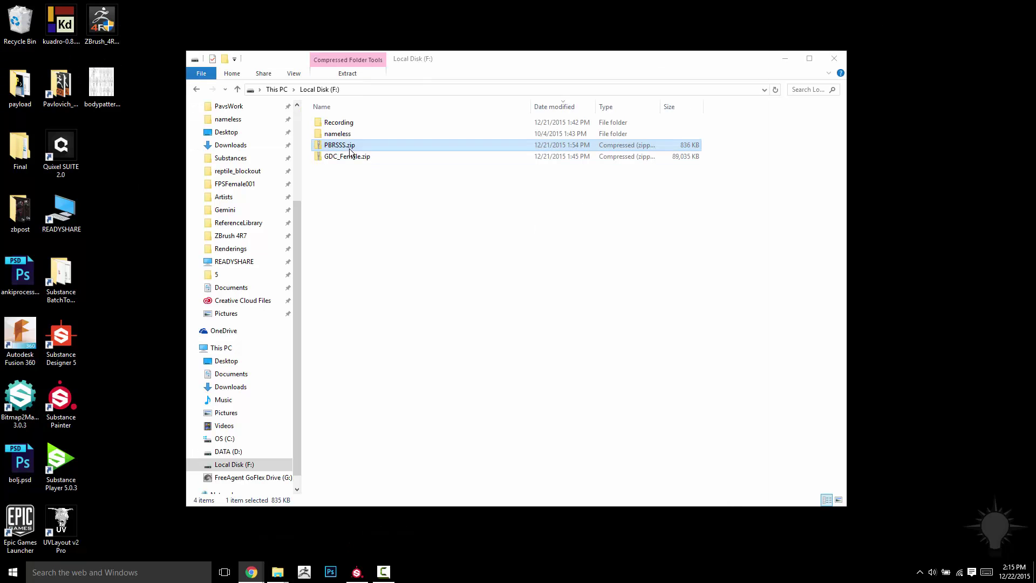
Extract GDC_Female.zip and PBRSSS.zip onto the desktop with 7-Zip Extract Here, and open .alg_meta.
drag(421, 61, 679, 54)
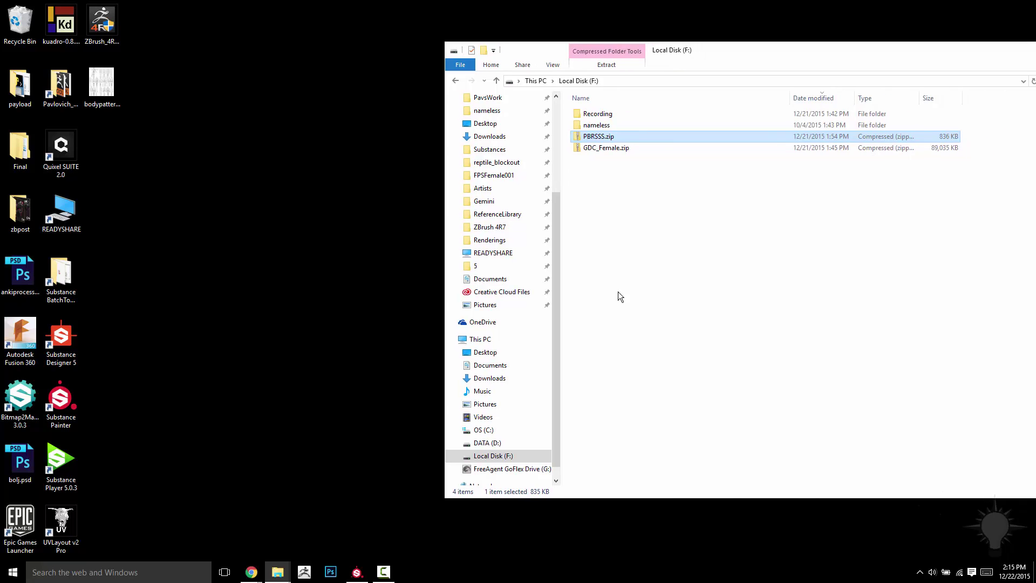
shift+click(600, 149)
drag(600, 148, 252, 215)
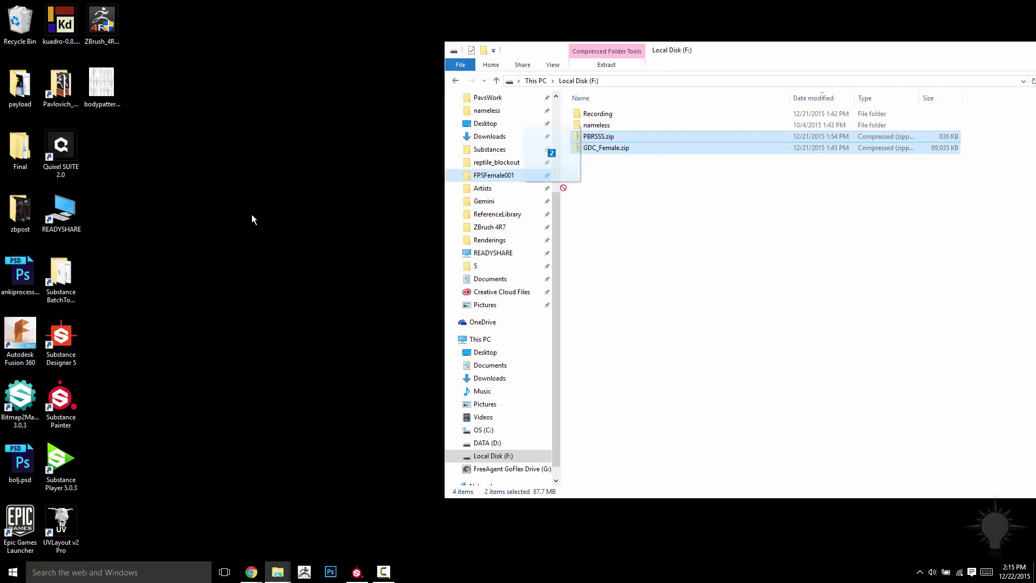
right_drag(251, 215, 252, 215)
mouse_move(276, 226)
click(206, 234)
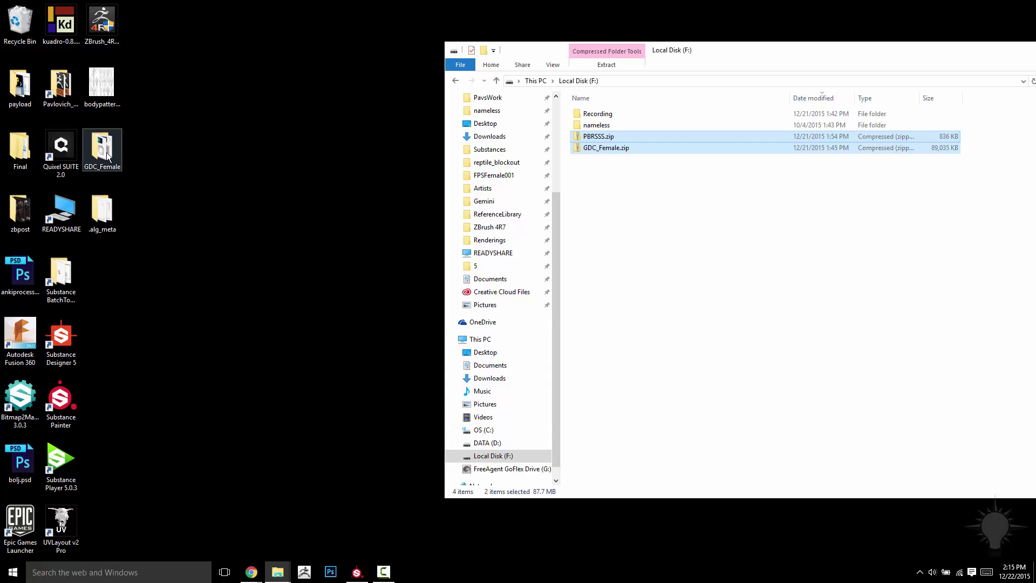
double_click(102, 211)
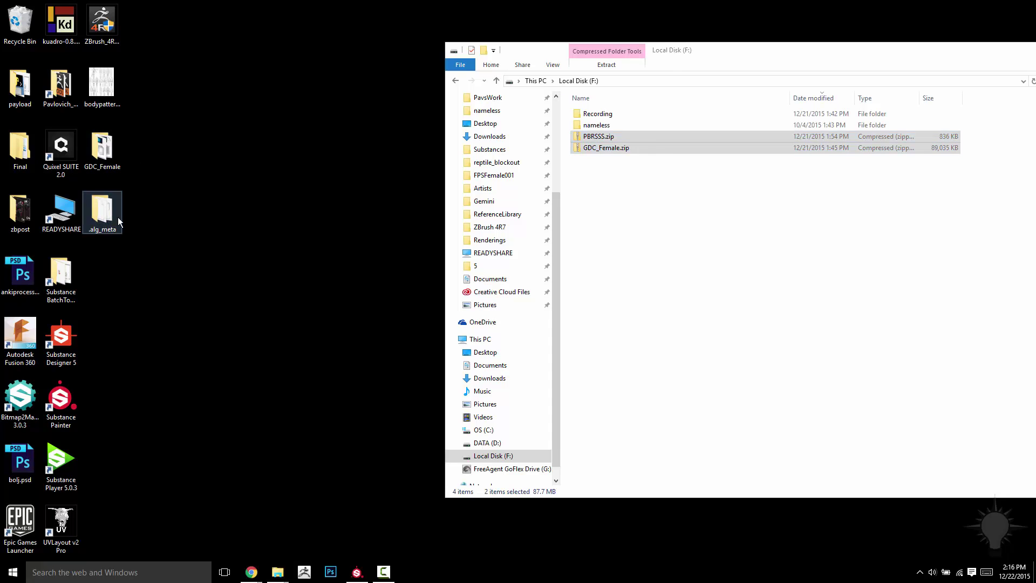
Compare .alg_meta's PBRSSS shaders with Substance Painter's shelf shaders folder side by side.
drag(211, 14, 382, 74)
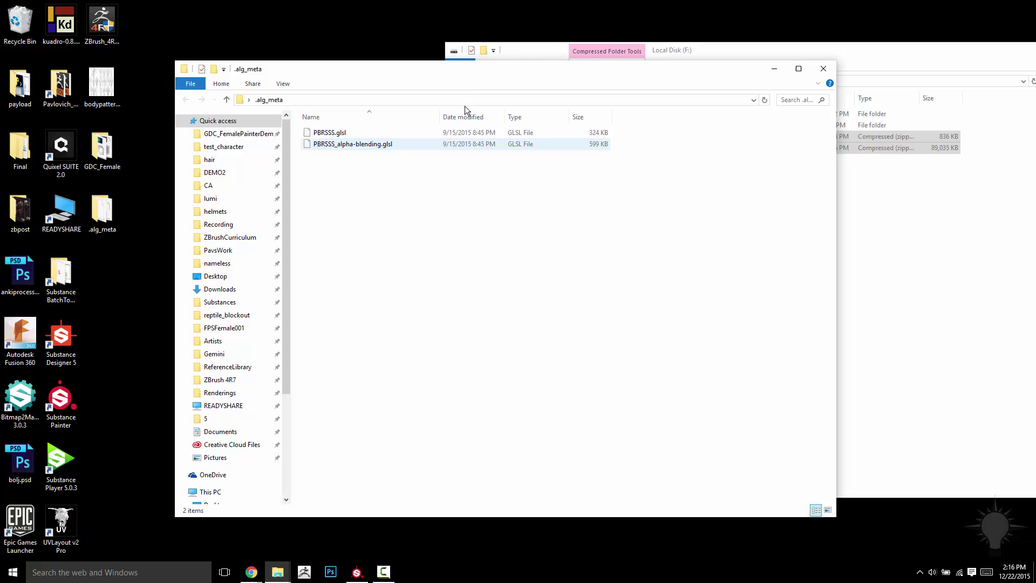
click(277, 572)
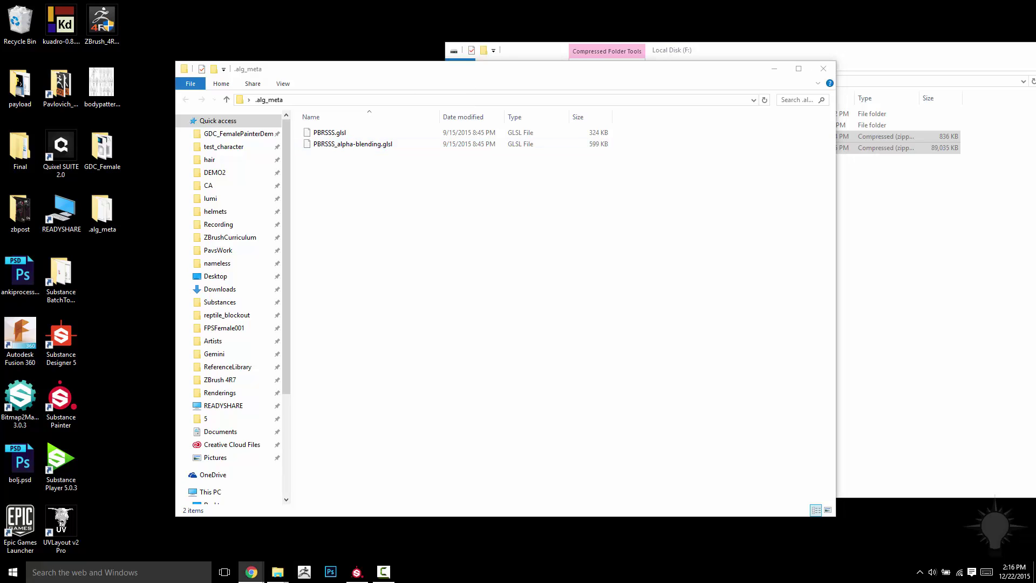
drag(487, 39, 234, 48)
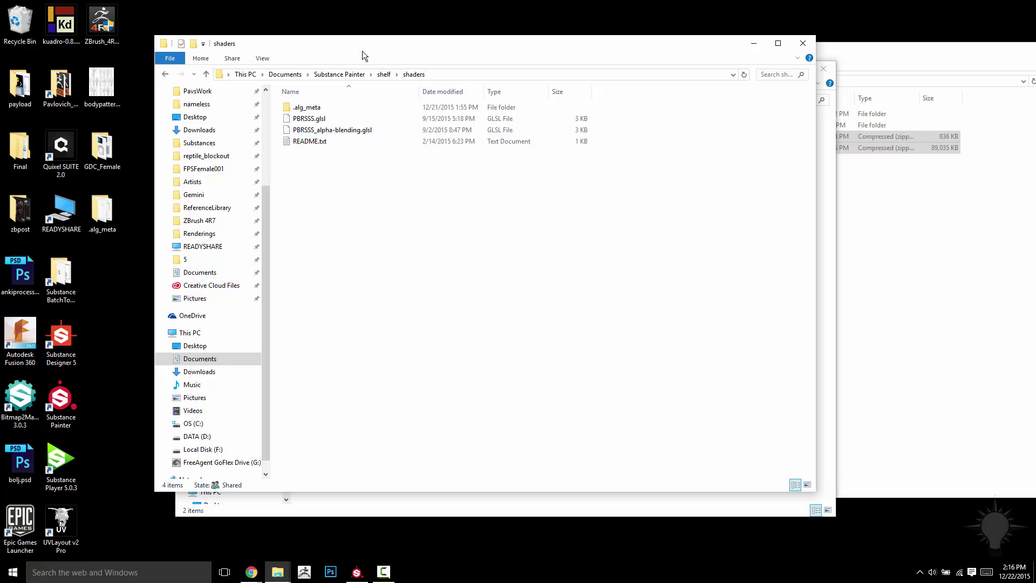
drag(337, 51, 599, 76)
drag(681, 69, 382, 81)
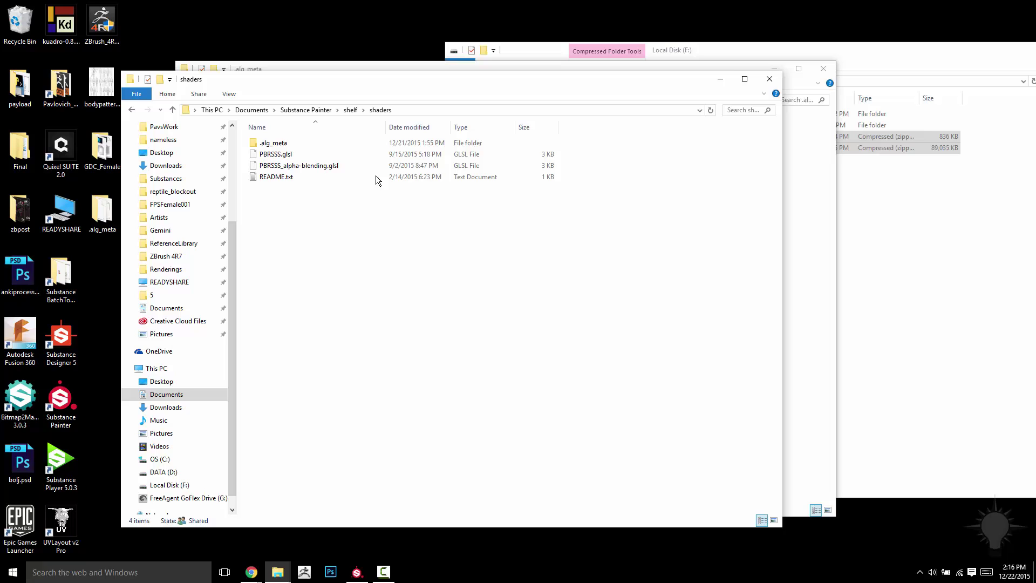
Close the shaders, .alg_meta and Local Disk (F:) folder windows.
click(776, 80)
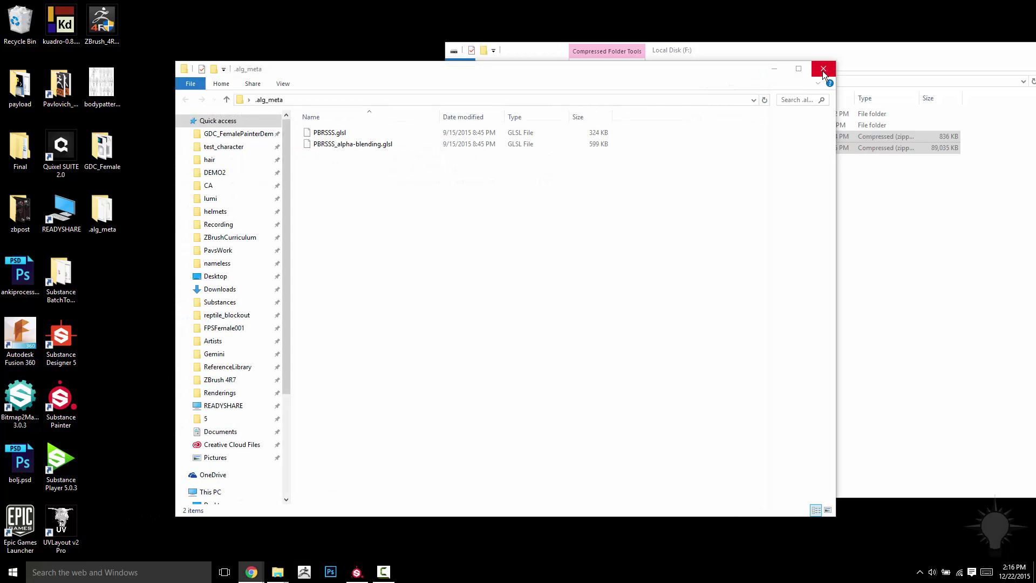
click(823, 69)
drag(773, 65, 606, 67)
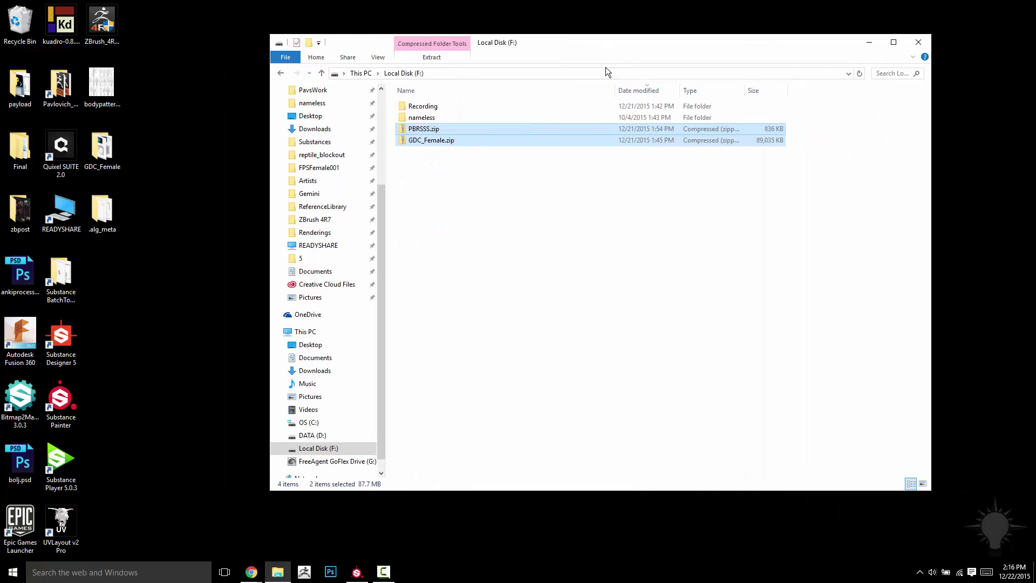
click(918, 44)
Start a new Substance Painter project and begin choosing its mesh file.
click(367, 571)
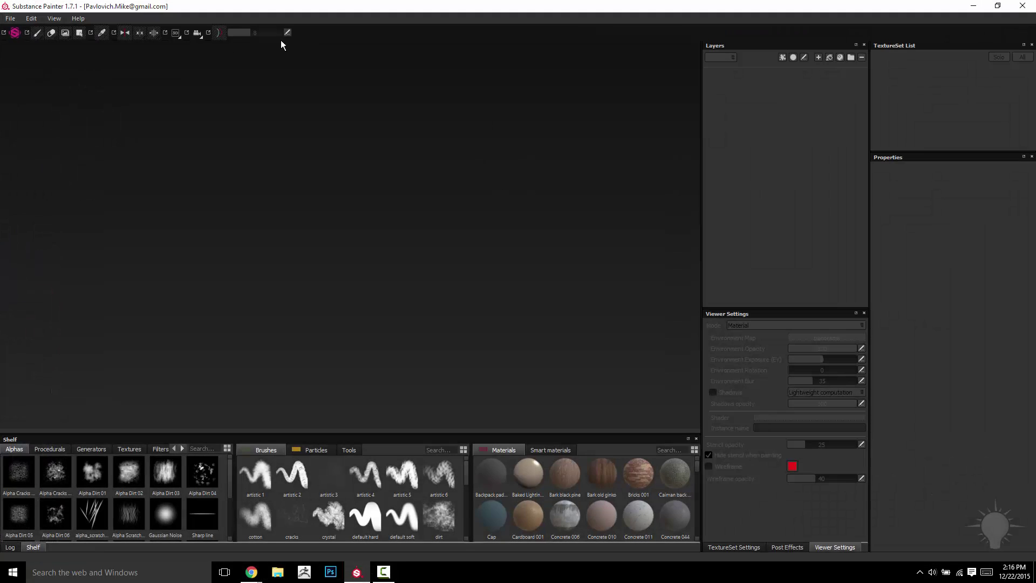
click(12, 19)
click(24, 31)
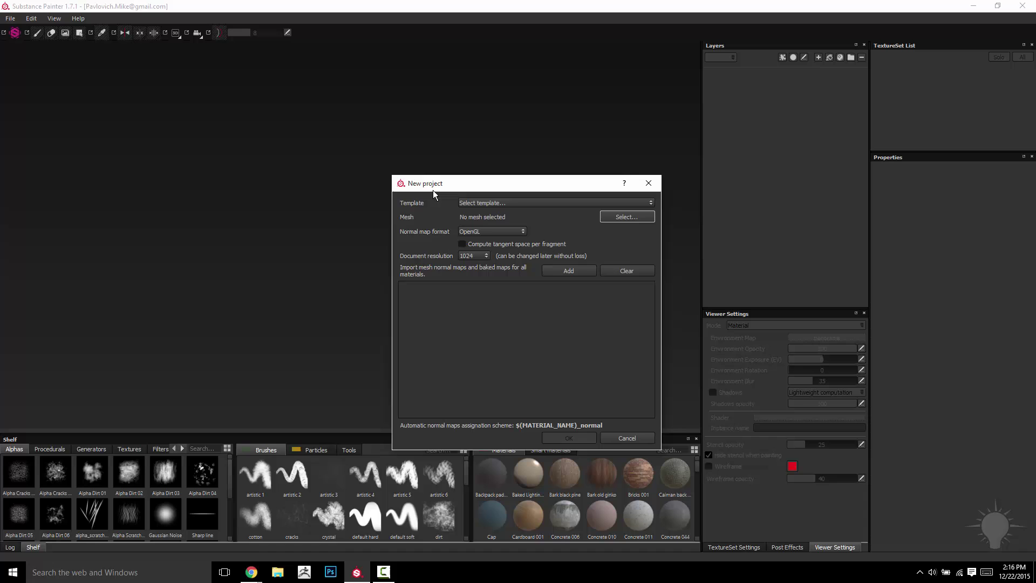
click(637, 217)
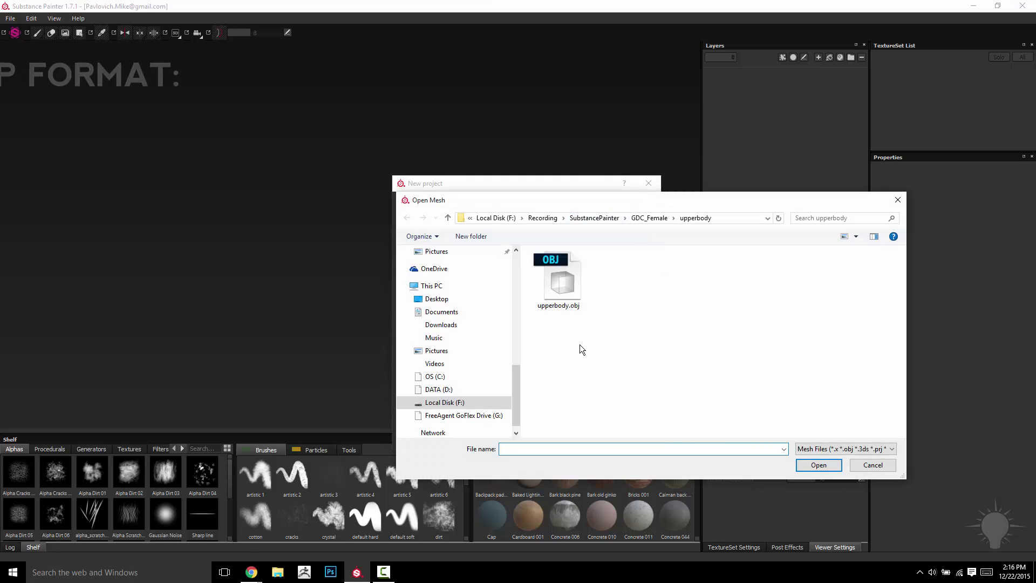
Load GDC_Female.obj from the desktop GDC_Female folder, browsing in Details view.
click(437, 299)
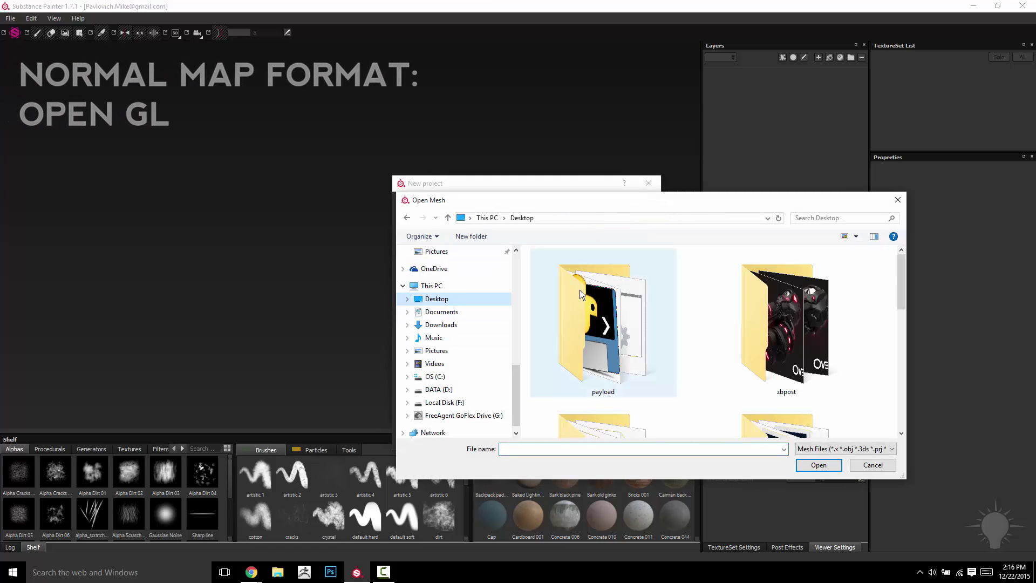
click(858, 236)
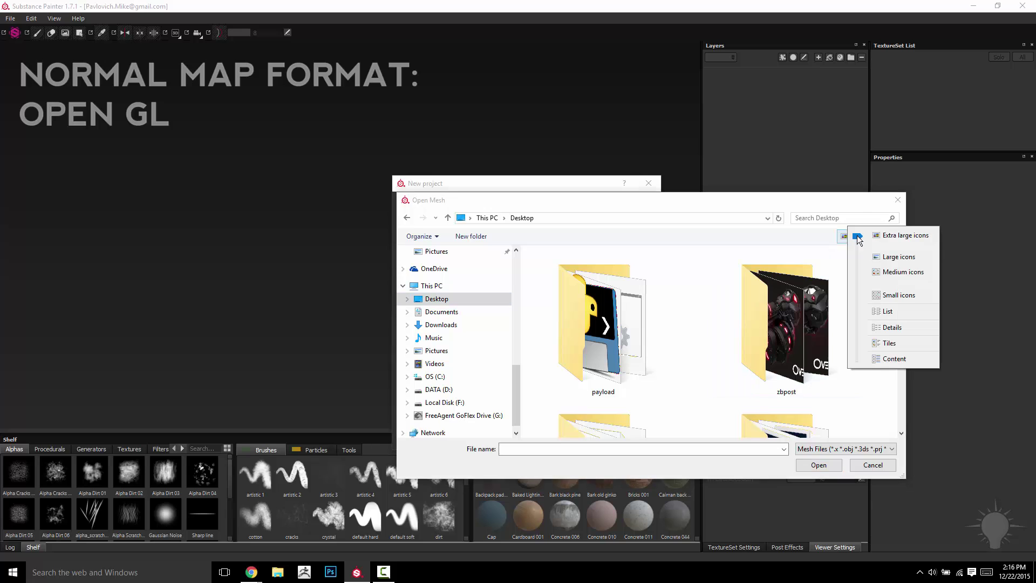
click(892, 327)
double_click(574, 300)
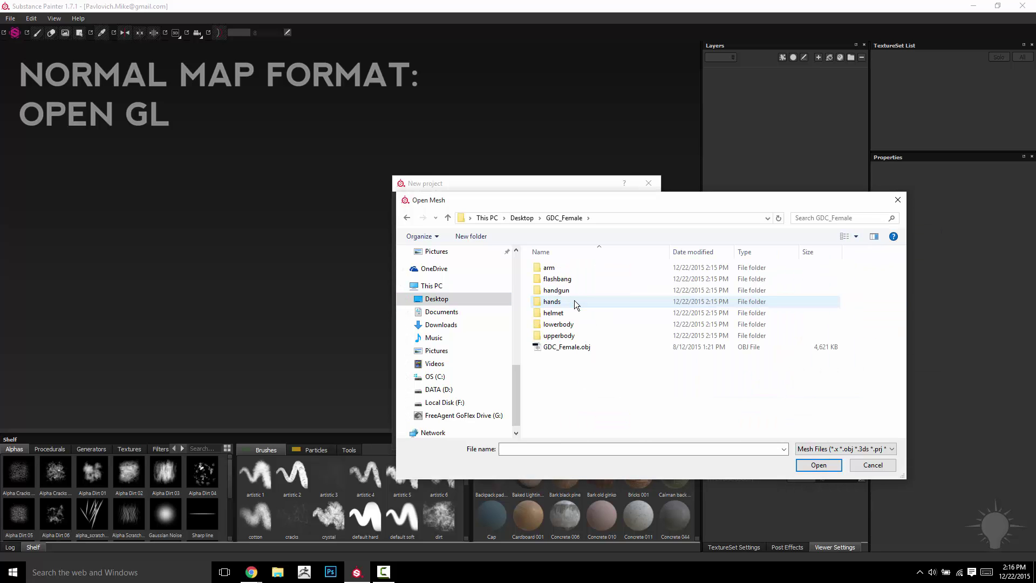
double_click(564, 348)
Import the seven baked TGA maps from the arm folder.
click(581, 267)
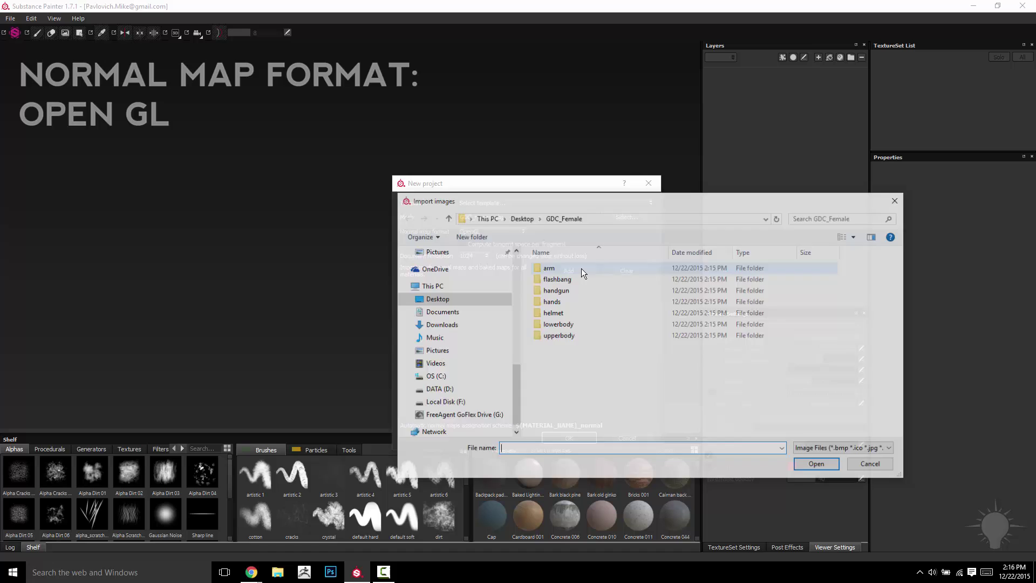
double_click(581, 268)
click(548, 282)
shift+click(568, 359)
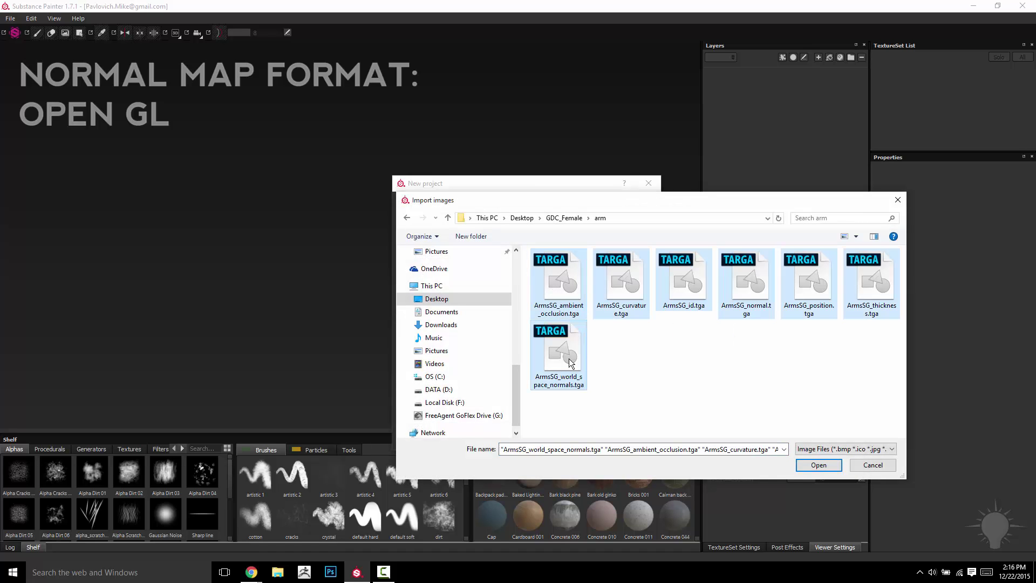
click(817, 465)
Add the six Flashbang maps from the flashbang folder.
click(573, 276)
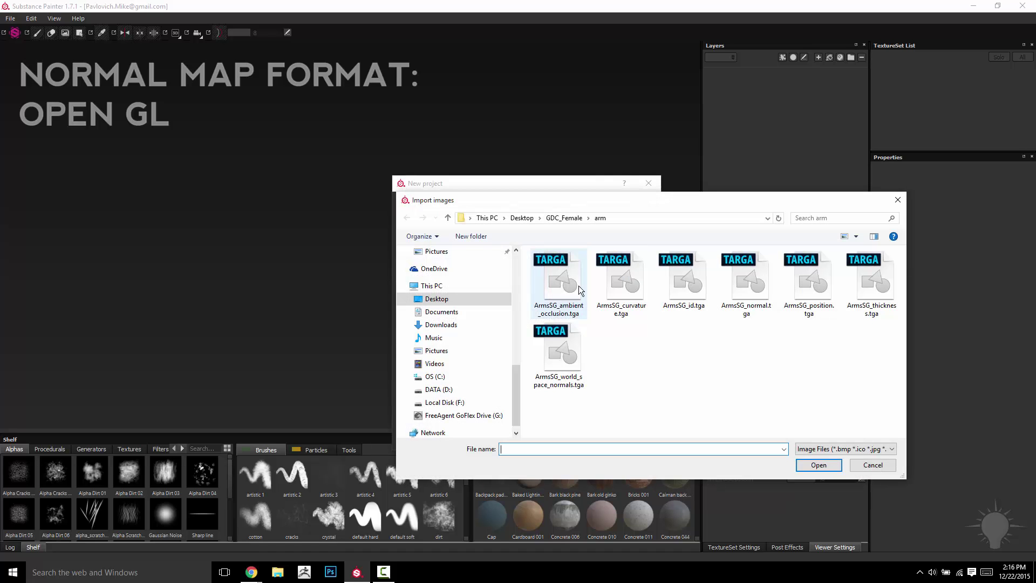
click(557, 218)
double_click(559, 274)
click(557, 273)
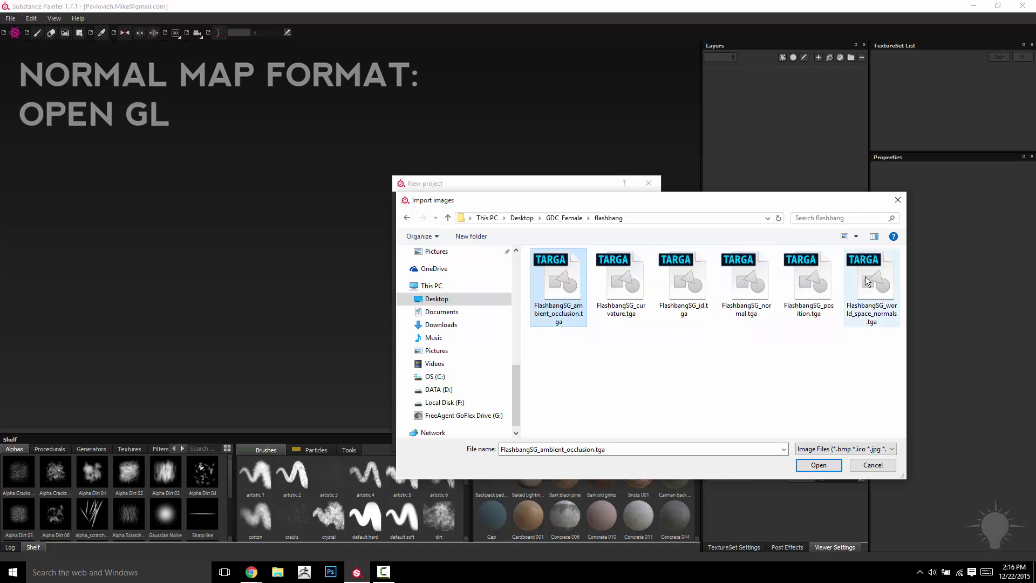
shift+click(872, 283)
click(818, 465)
Add the six UpperBodySG maps from the upperbody folder and create the project.
click(564, 276)
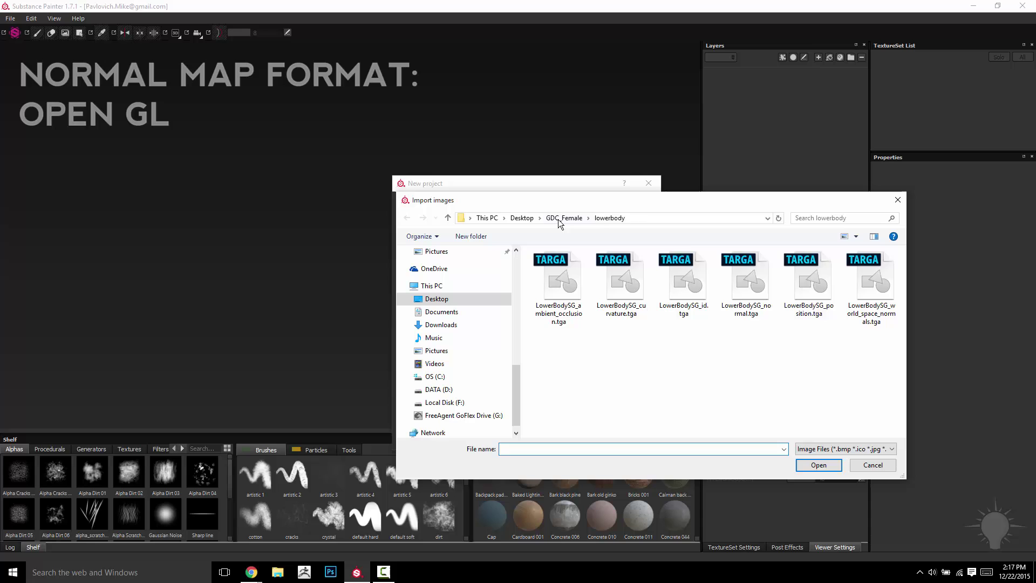
click(563, 218)
double_click(555, 336)
click(557, 280)
shift+click(871, 284)
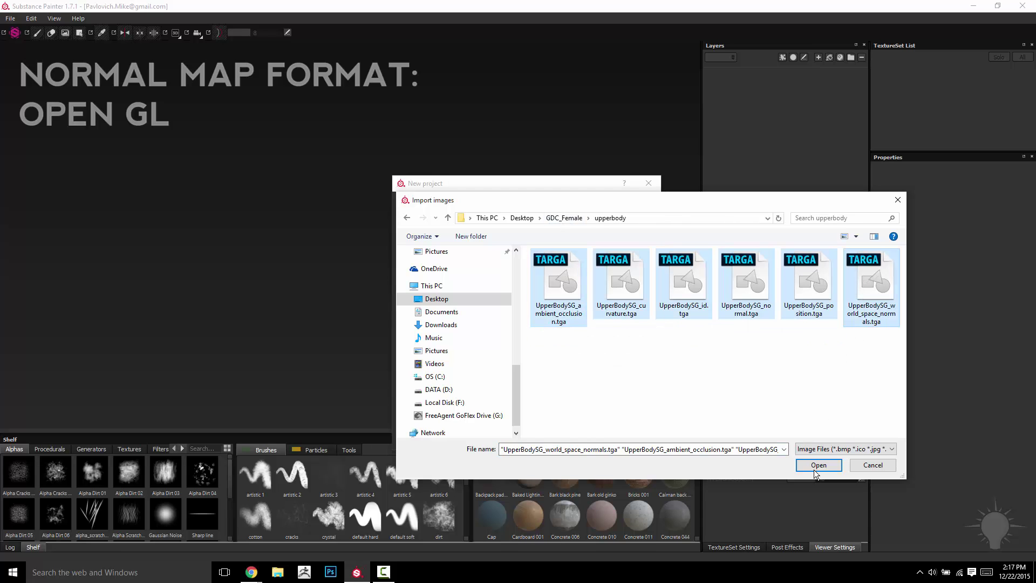
click(816, 467)
click(573, 434)
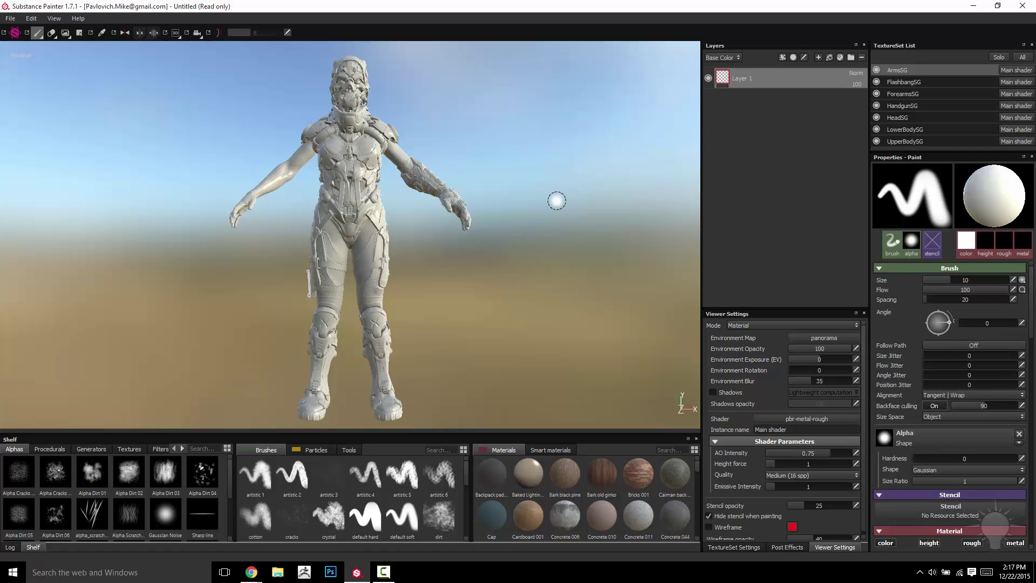
Select the HeadSG texture set and confirm its size stays 1024 with HeadSG maps assigned.
alt+drag(530, 196, 464, 229)
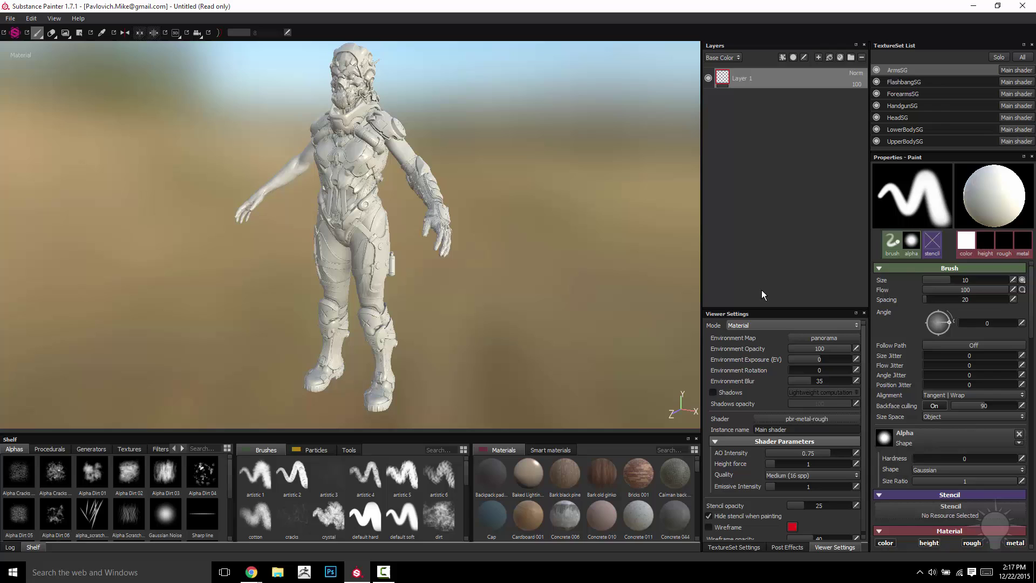
click(911, 82)
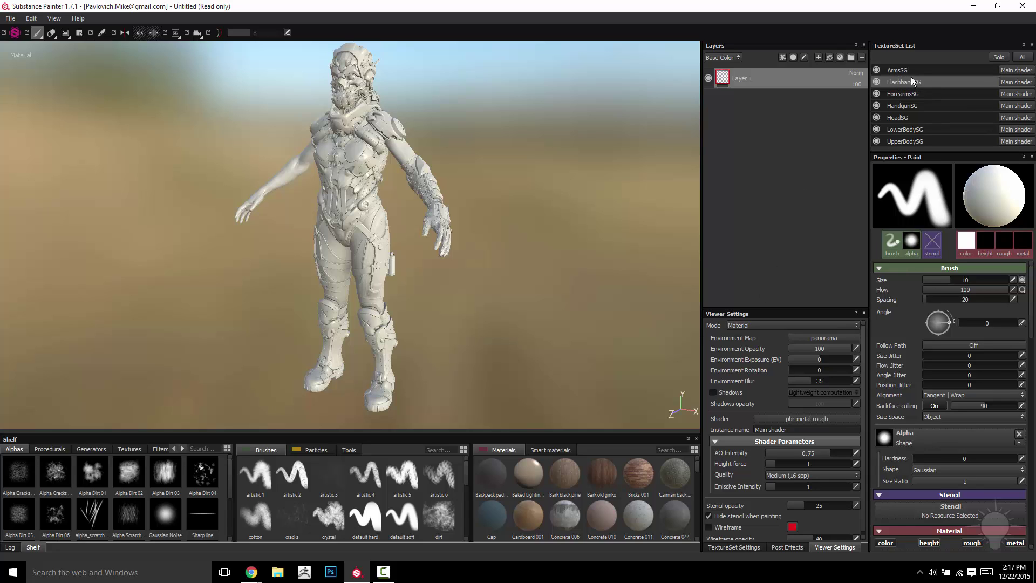
click(901, 117)
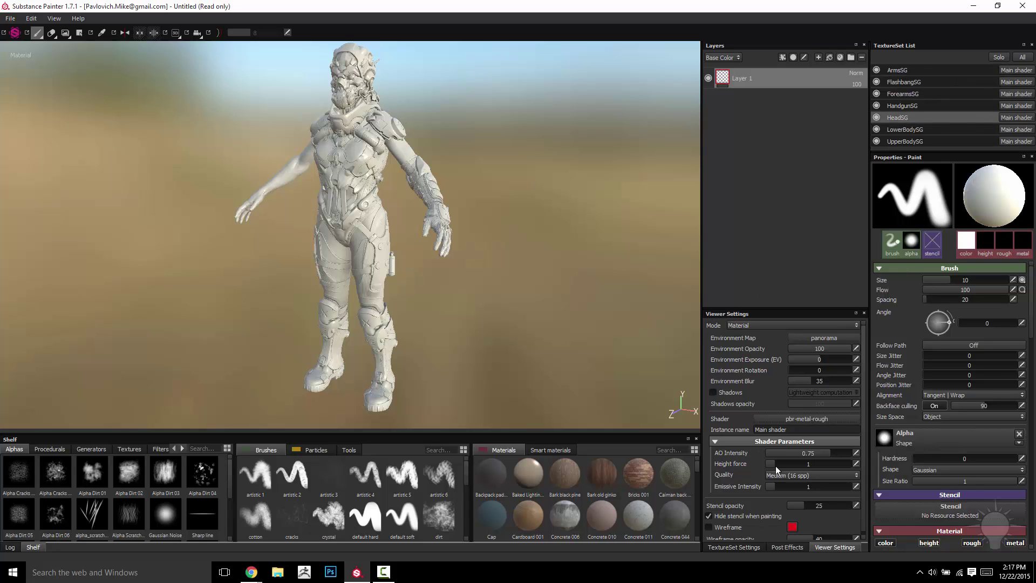
click(735, 547)
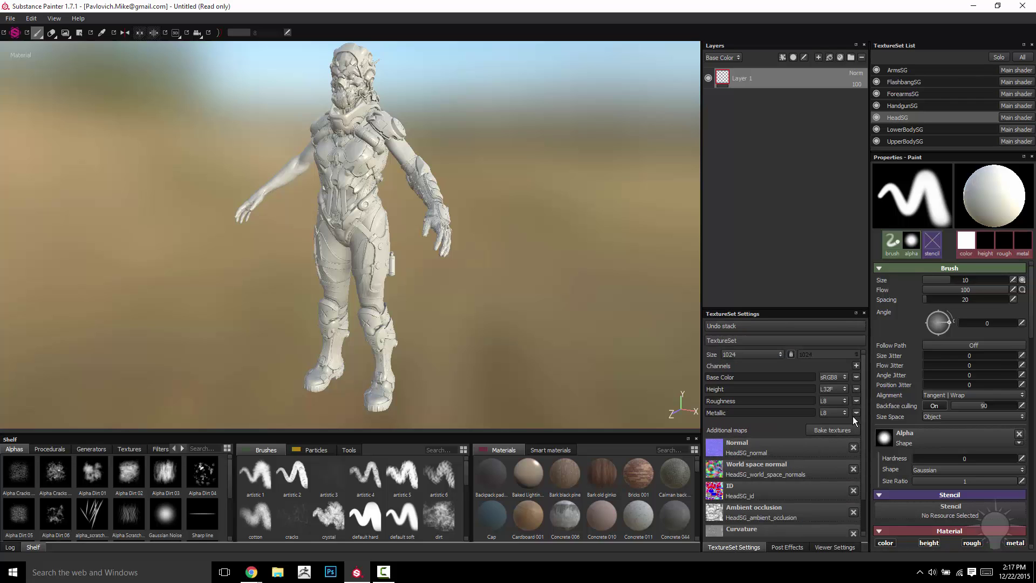
scroll(857, 426, down, 3)
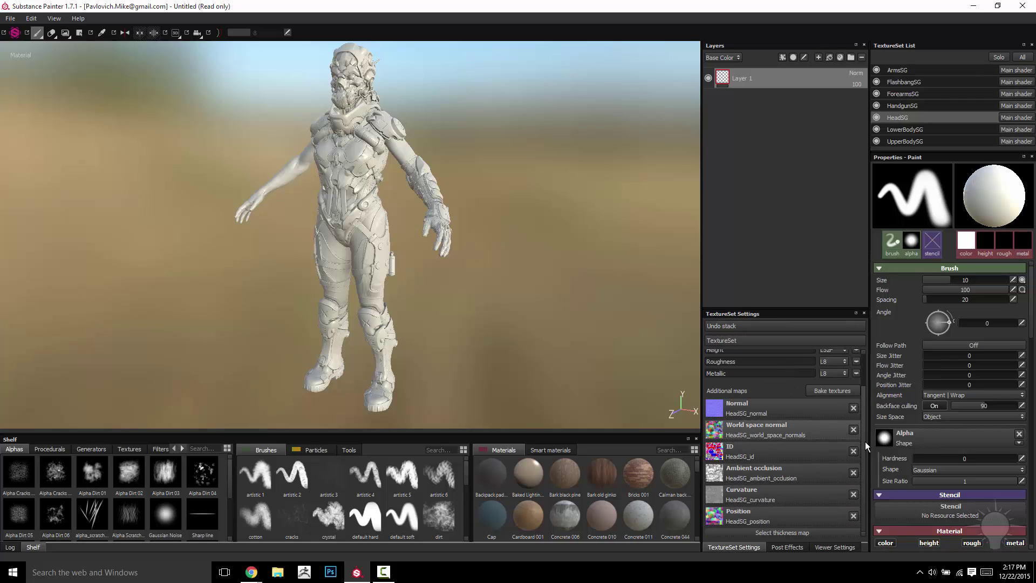
scroll(864, 364, up, 3)
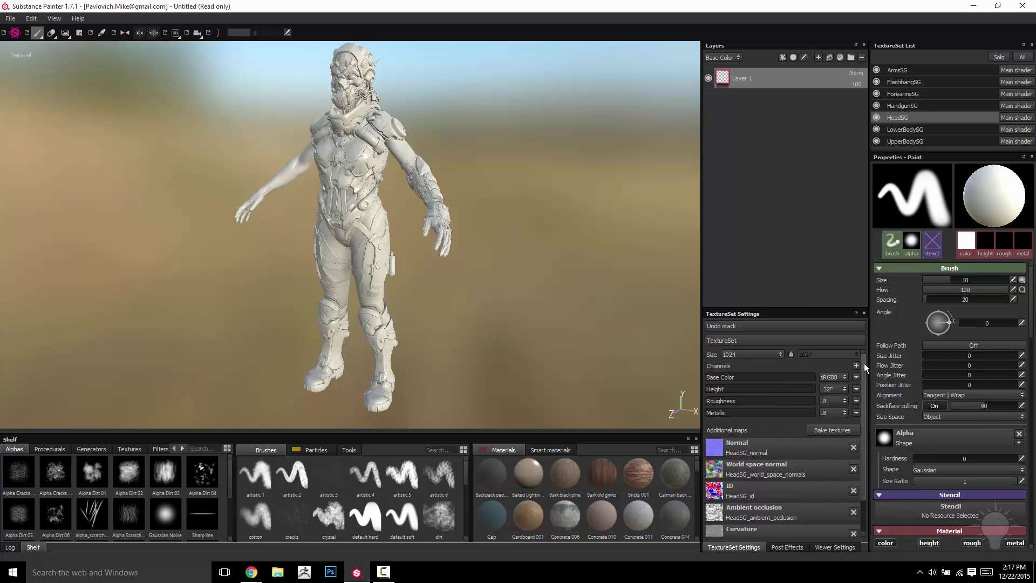
click(775, 354)
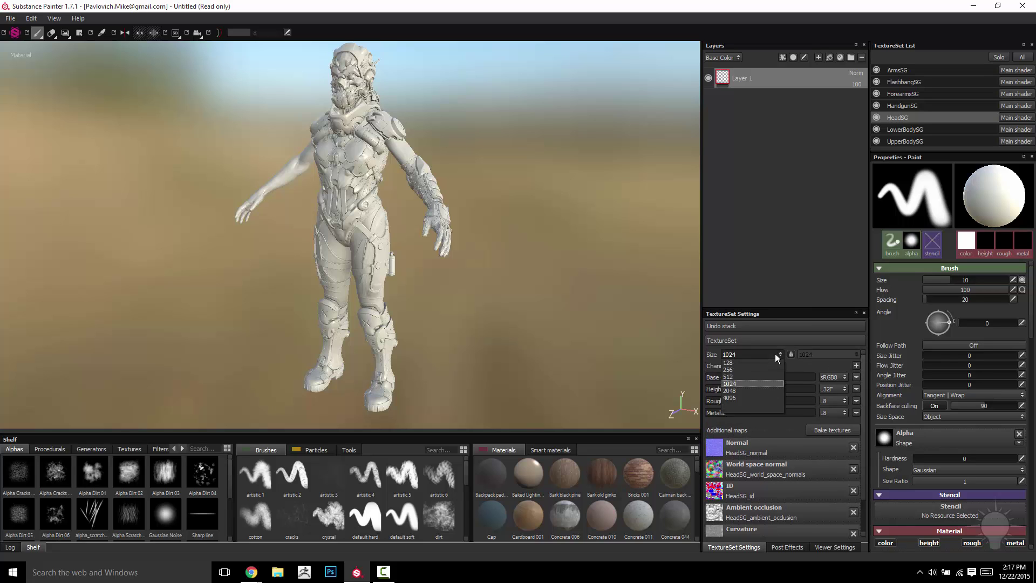
click(775, 354)
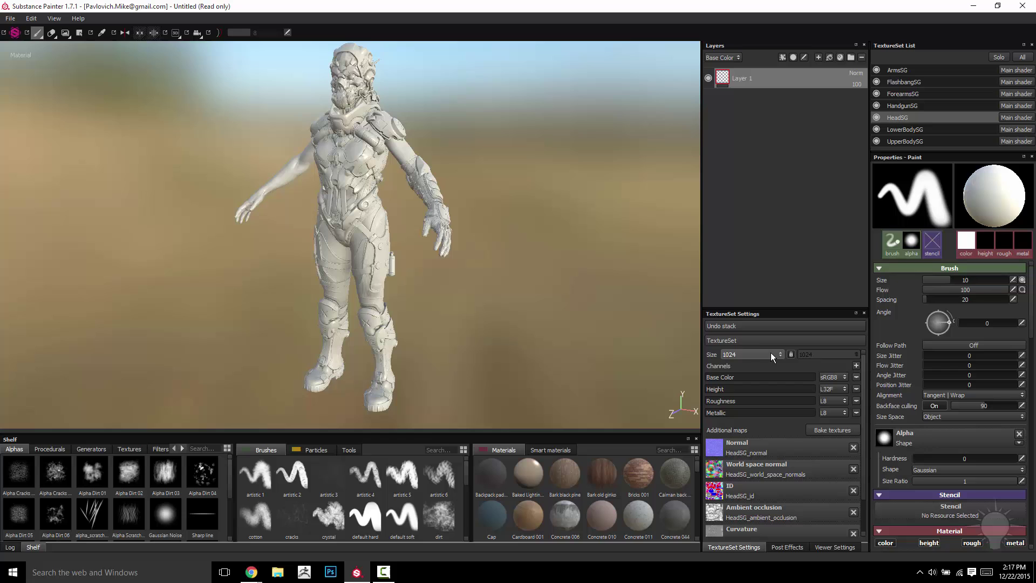
mouse_move(597, 270)
alt+mouse_down()
mouse_move(585, 164)
mouse_move(522, 125)
mouse_move(539, 103)
alt+mouse_up()
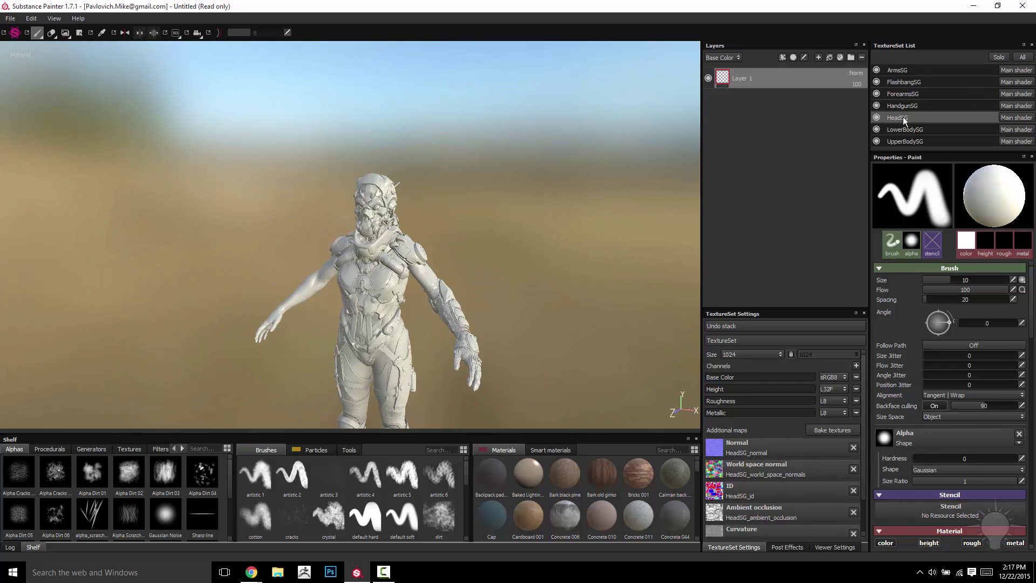
click(998, 58)
alt+middle_drag(594, 324, 594, 227)
alt+right_drag(593, 226, 516, 254)
key(f)
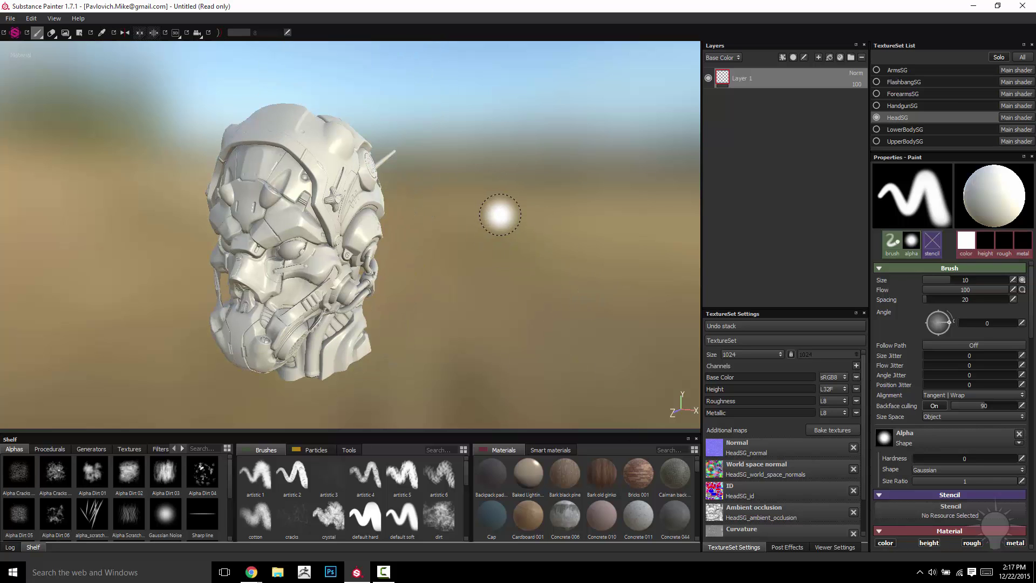
click(999, 57)
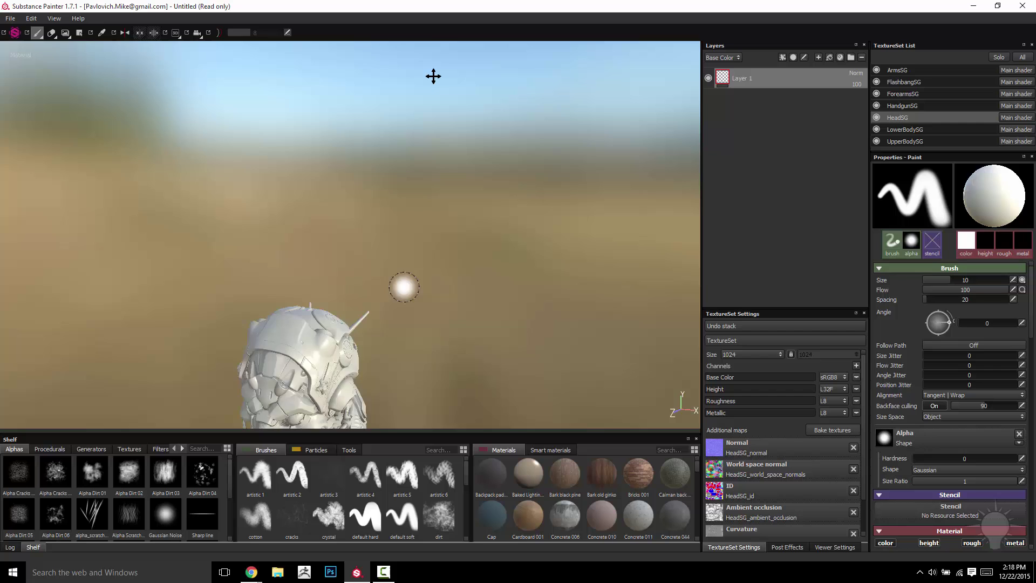
alt+drag(433, 76, 597, 162)
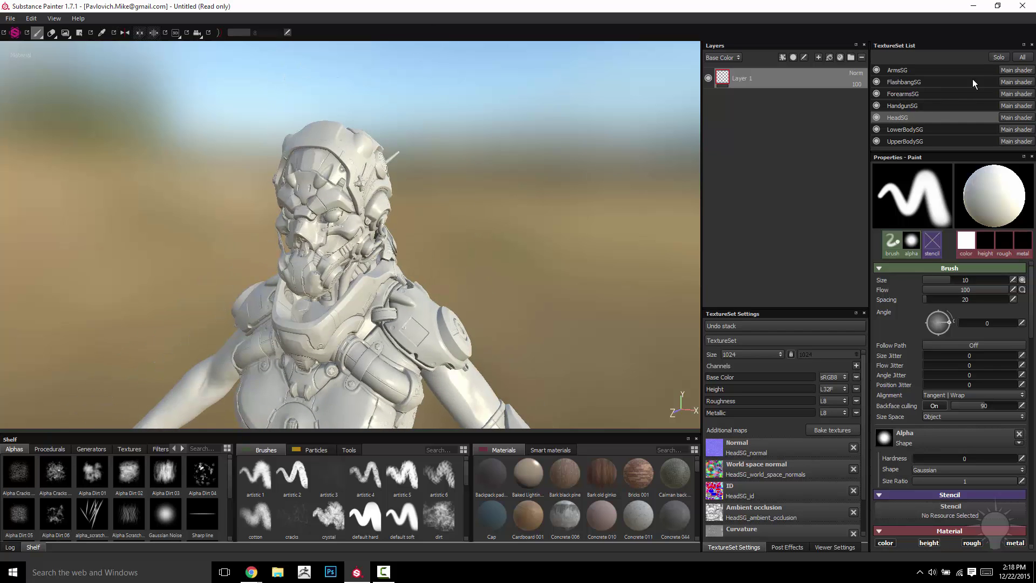
click(966, 93)
click(998, 57)
click(1021, 57)
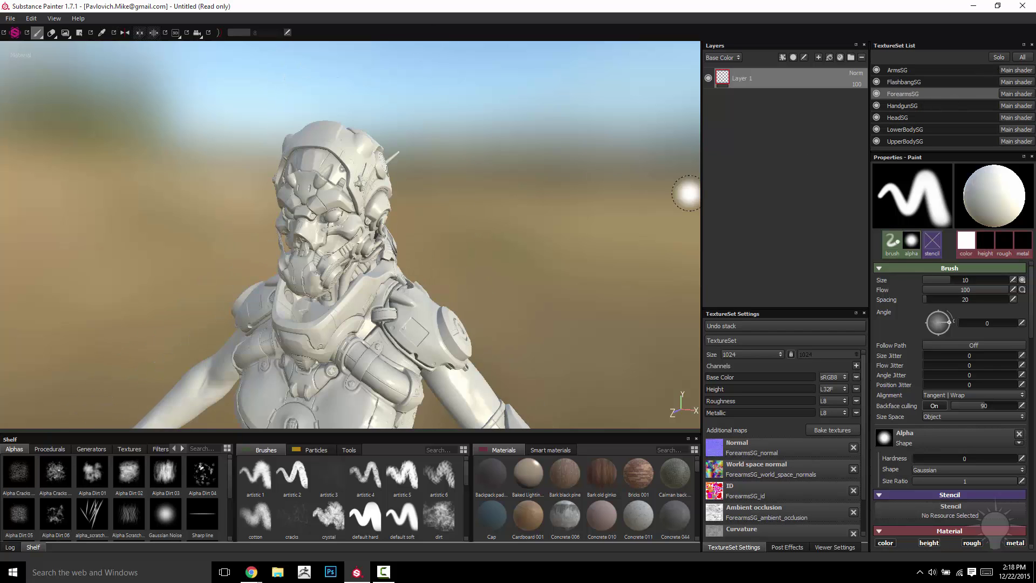
alt+drag(449, 150, 545, 205)
alt+drag(449, 214, 474, 161)
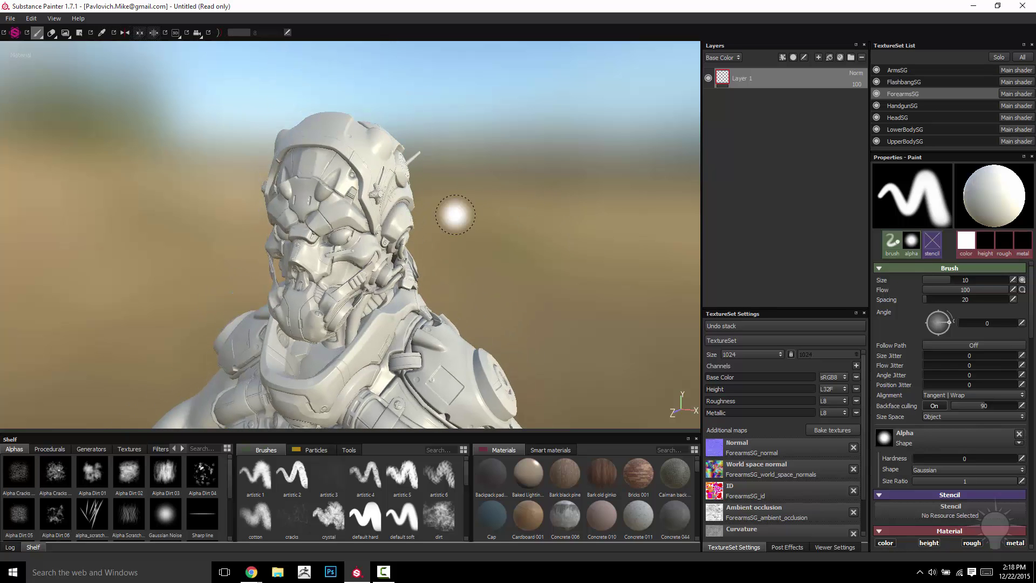
mouse_move(455, 215)
alt+mouse_down()
mouse_move(656, 221)
mouse_move(463, 222)
mouse_move(493, 241)
mouse_move(536, 238)
mouse_move(348, 140)
alt+mouse_up()
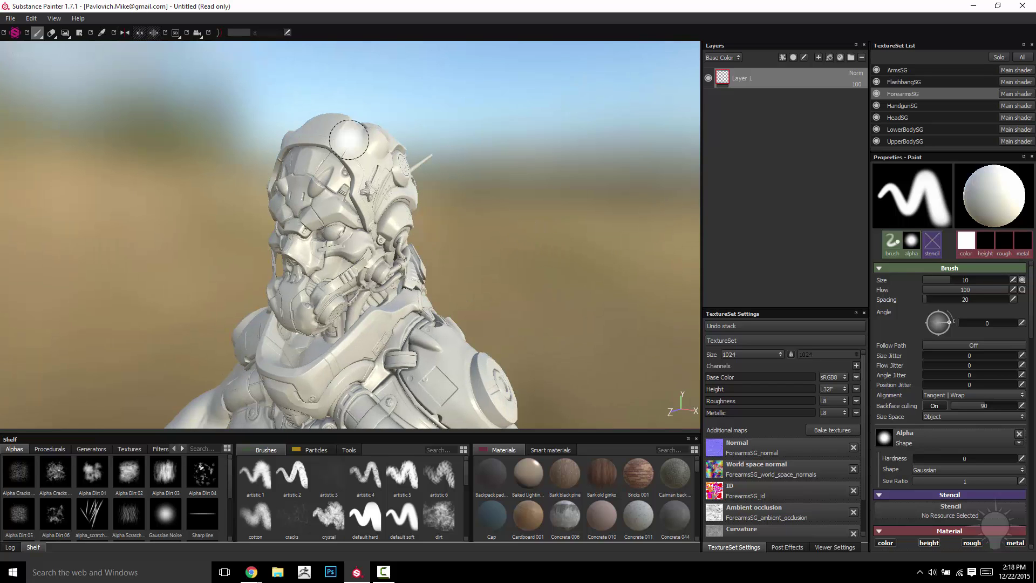
Start a new project, discarding old changes, with helmet.obj from the helmet folder as its mesh.
click(11, 18)
click(24, 27)
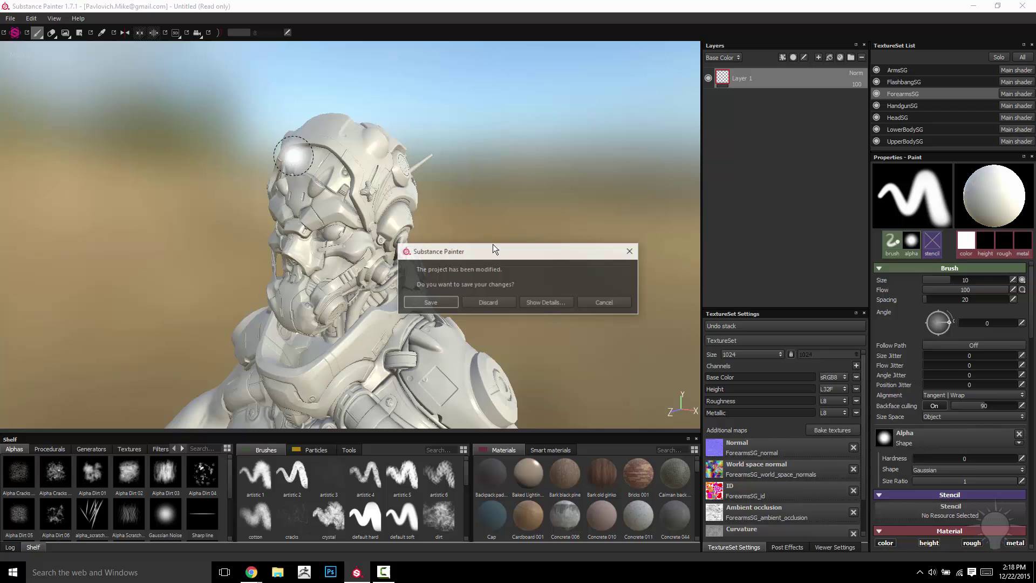
click(488, 303)
click(621, 218)
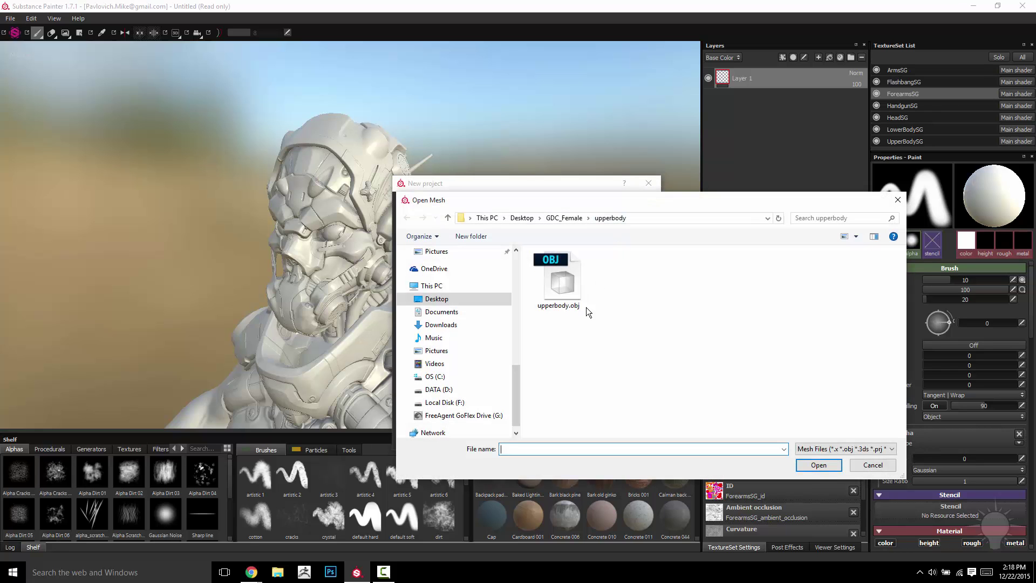
click(563, 218)
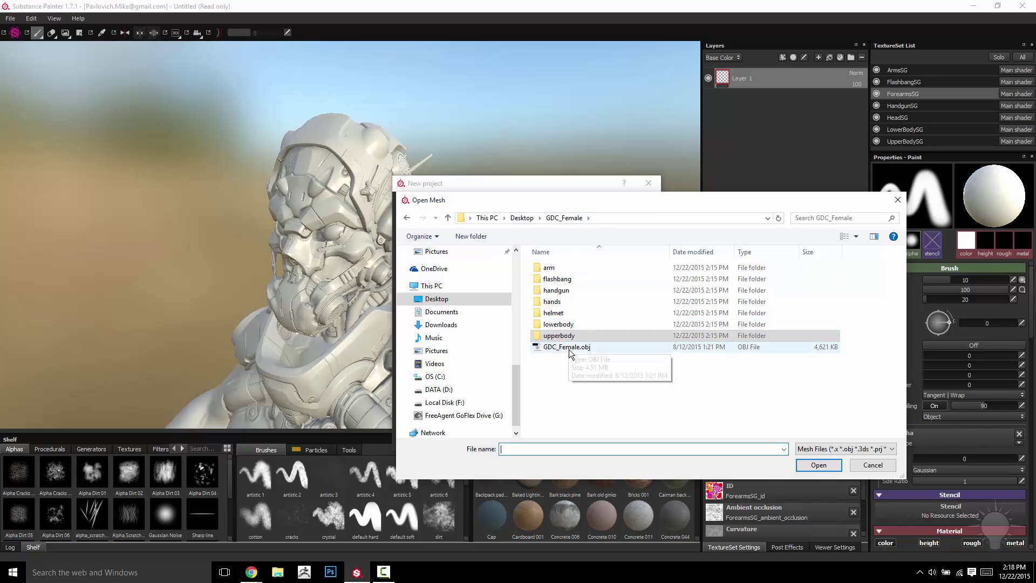
double_click(553, 313)
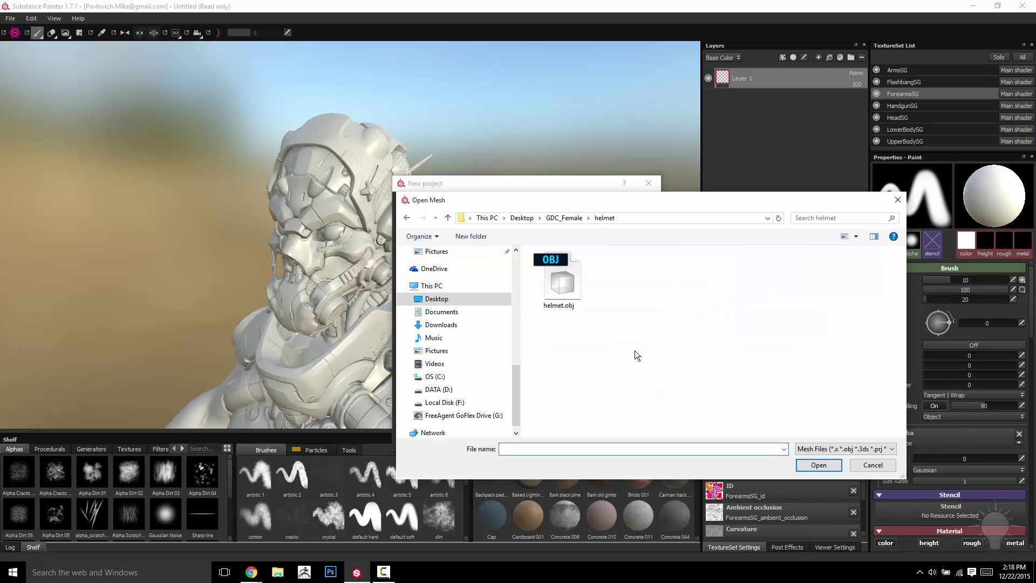
double_click(556, 281)
Add the six HeadSG baked maps and create the helmet project.
click(583, 272)
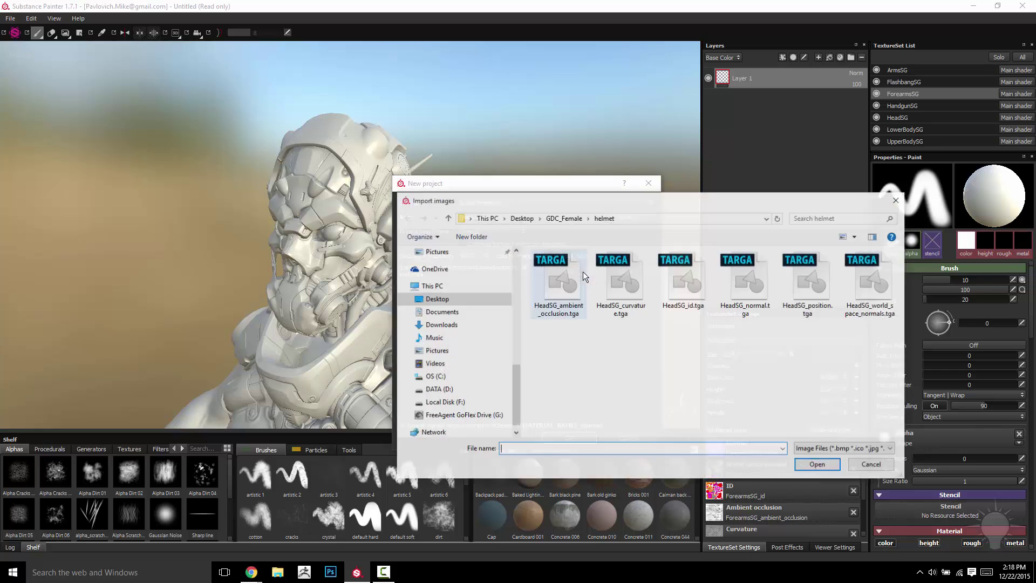
click(559, 284)
shift+click(869, 302)
click(815, 465)
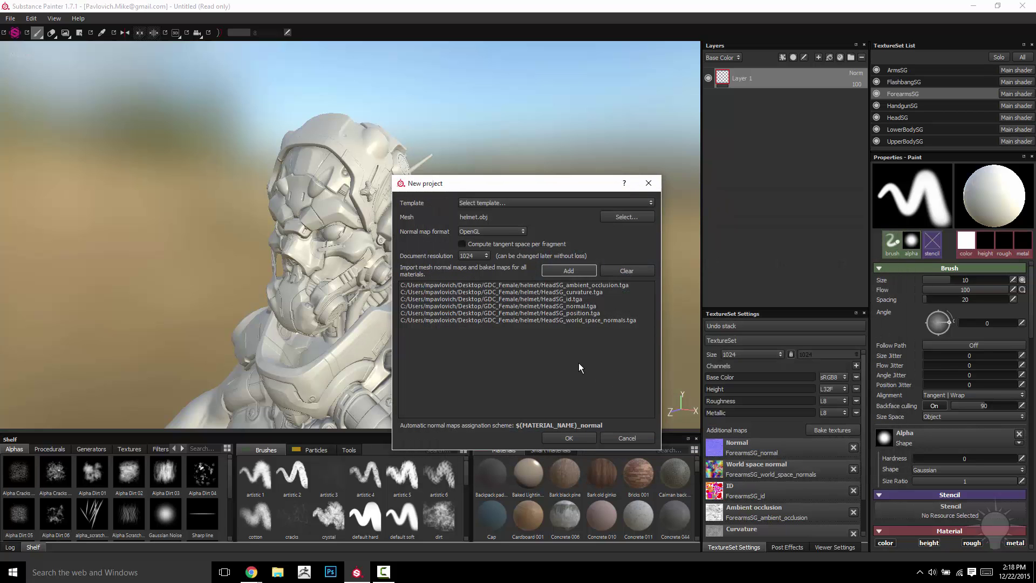
click(571, 437)
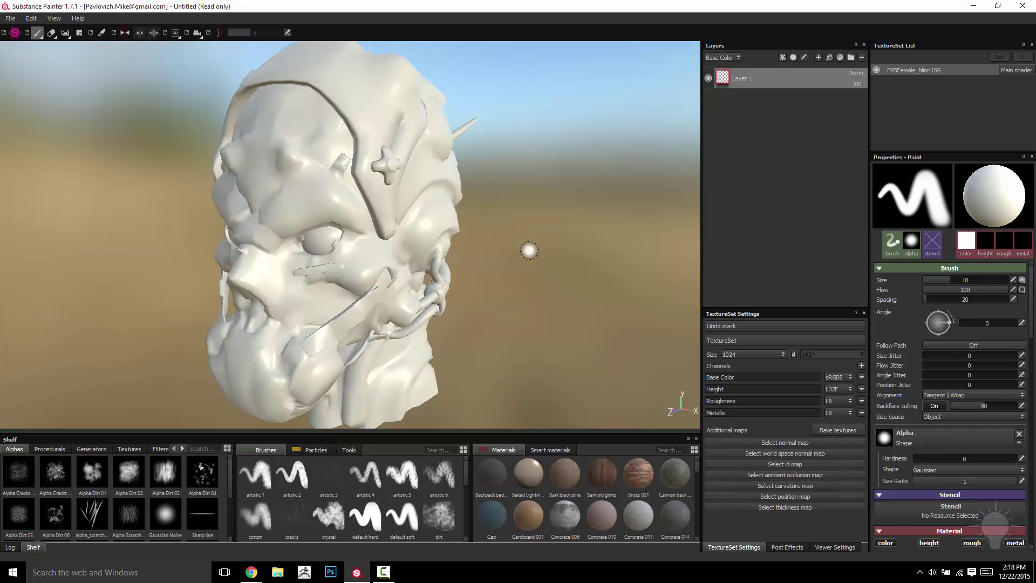
Assign HeadSG normal, world space normal and ID maps to the helmet's texture set.
alt+drag(534, 259, 364, 235)
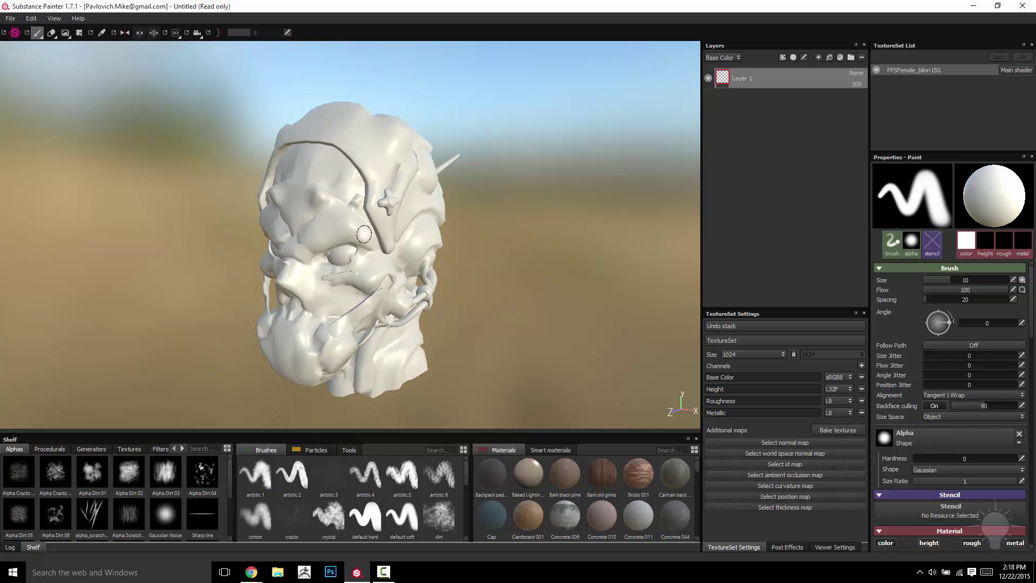
click(797, 442)
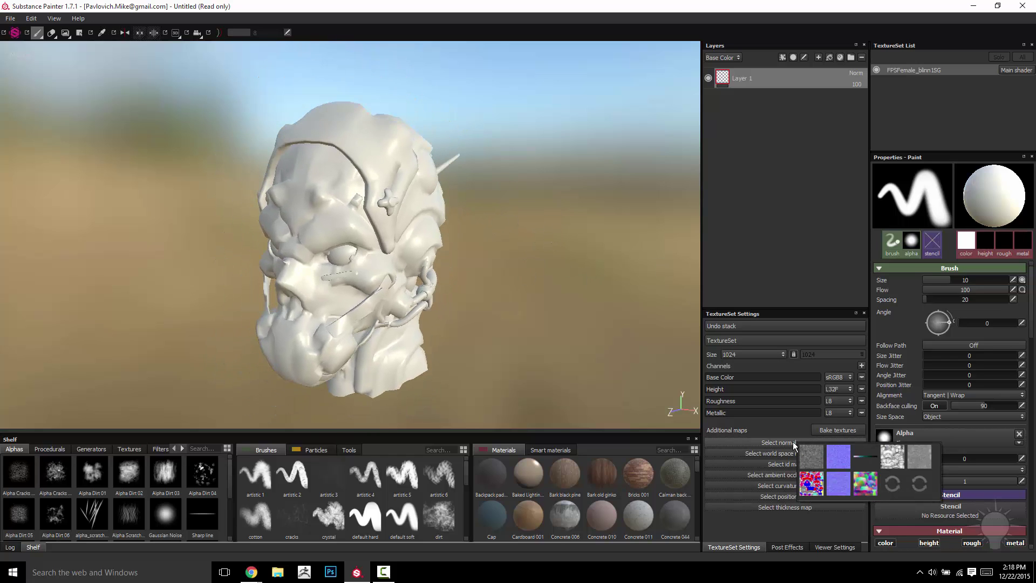
click(834, 457)
click(785, 468)
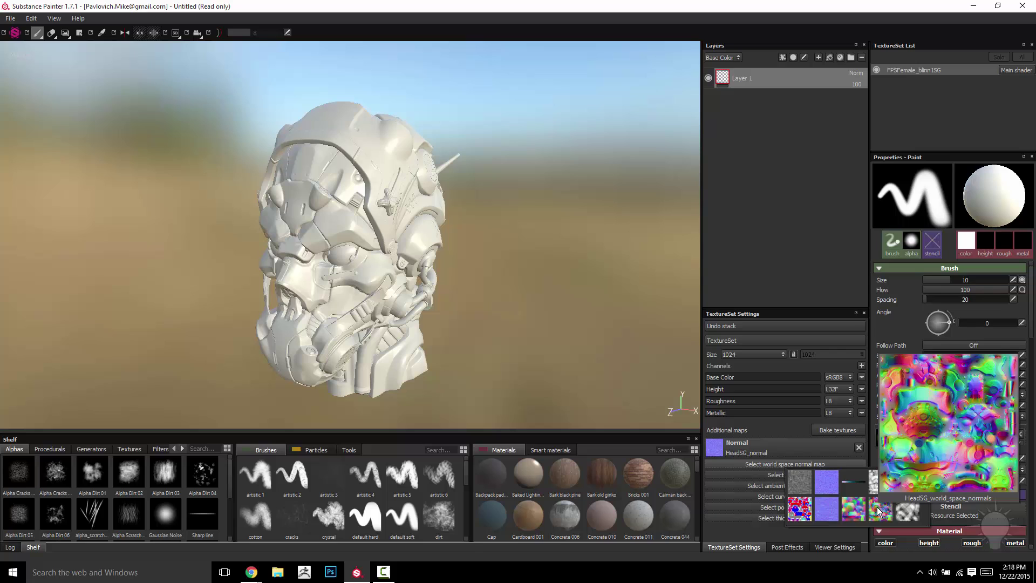
click(876, 507)
click(795, 486)
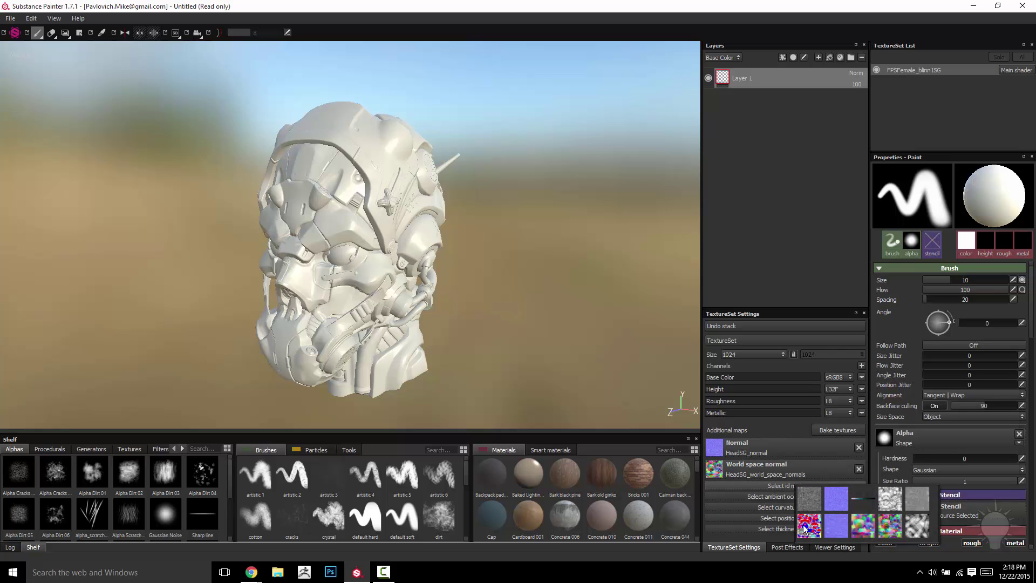
click(804, 526)
Assign the HeadSG ambient occlusion, curvature and position maps, and check the thickness slot.
click(787, 507)
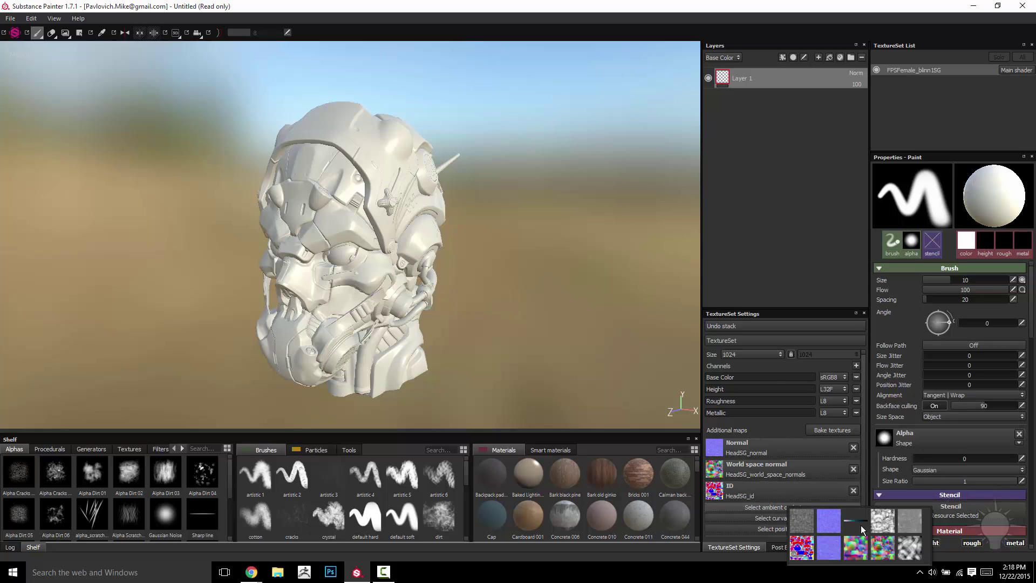
click(860, 525)
click(783, 528)
click(892, 485)
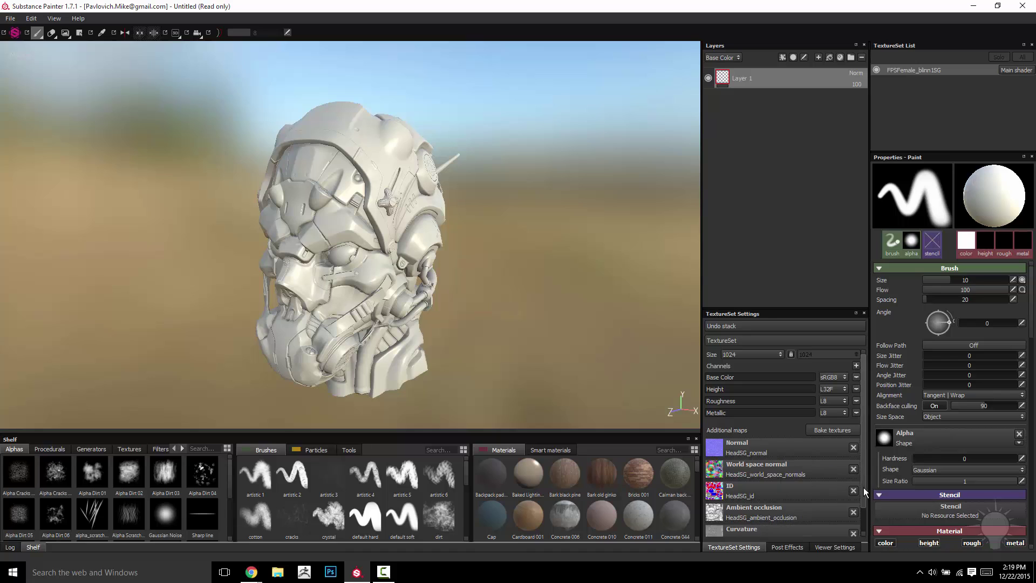
scroll(831, 507, down, 1)
click(791, 522)
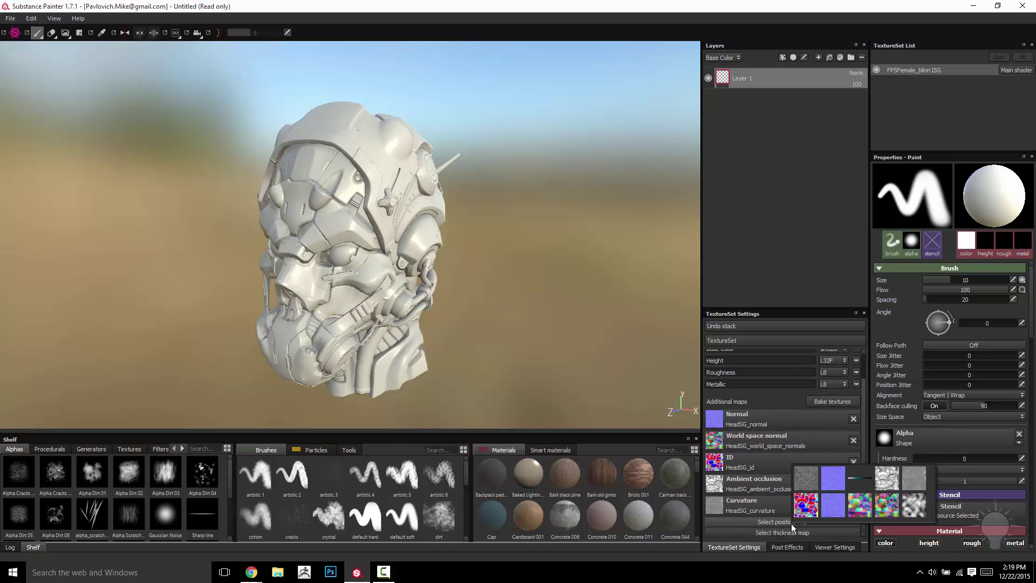
click(860, 509)
scroll(841, 512, down, 1)
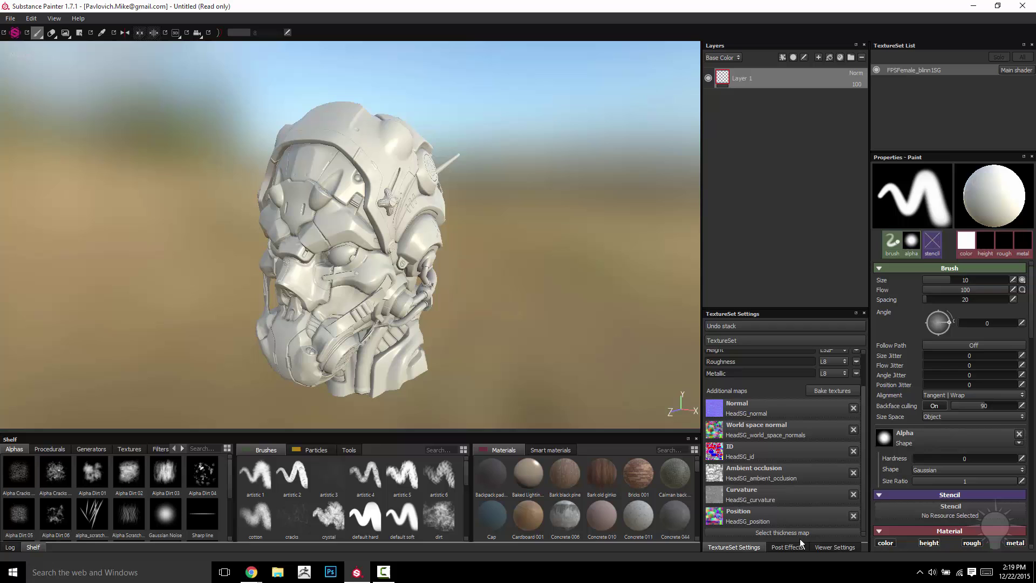
click(801, 535)
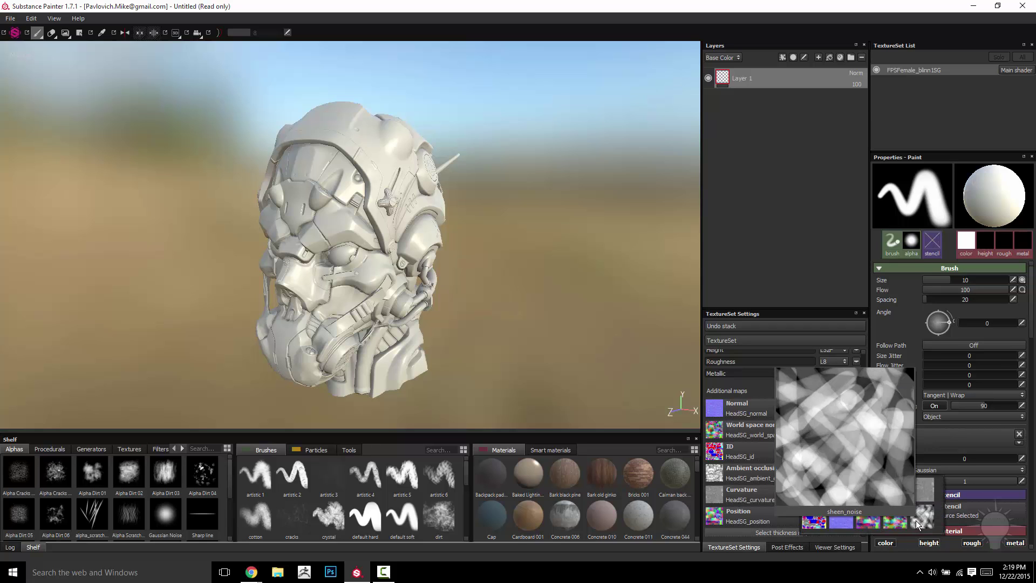
alt+drag(491, 243, 534, 227)
alt+drag(465, 261, 444, 246)
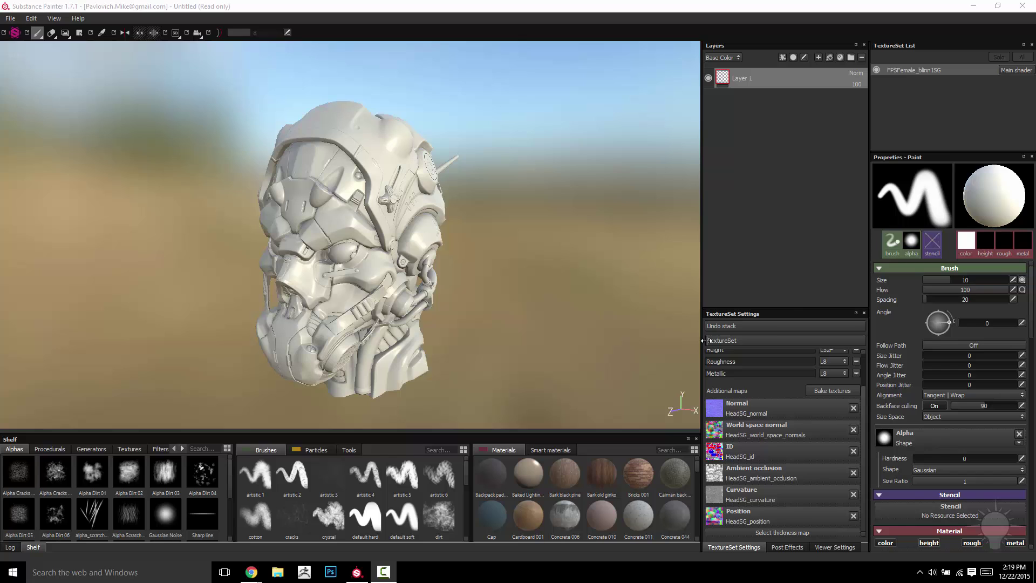
Show the Viewer Settings shader picker for the helmet, keeping pbr-metal-rough as the active shader.
alt+drag(580, 211, 637, 208)
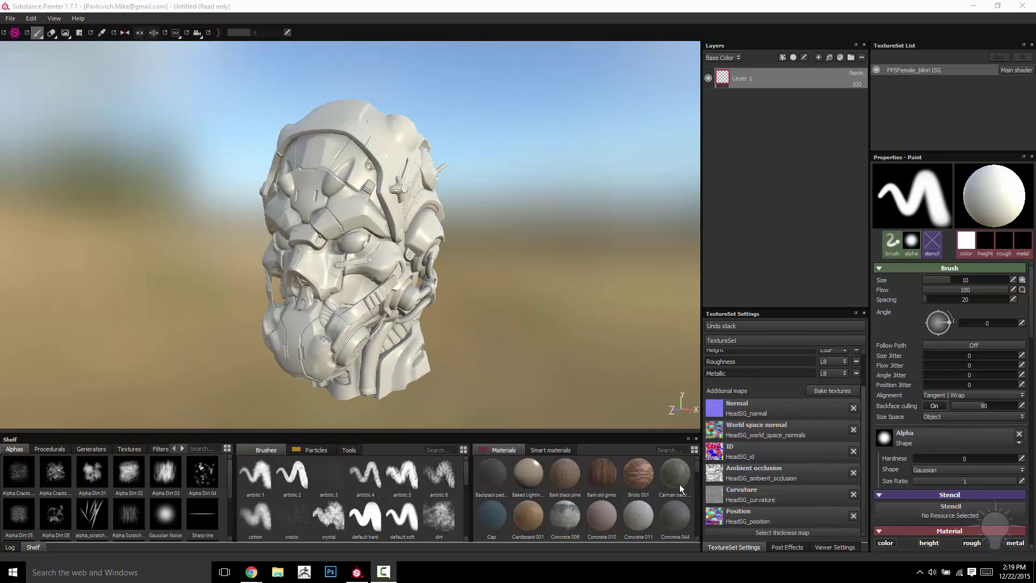
click(842, 547)
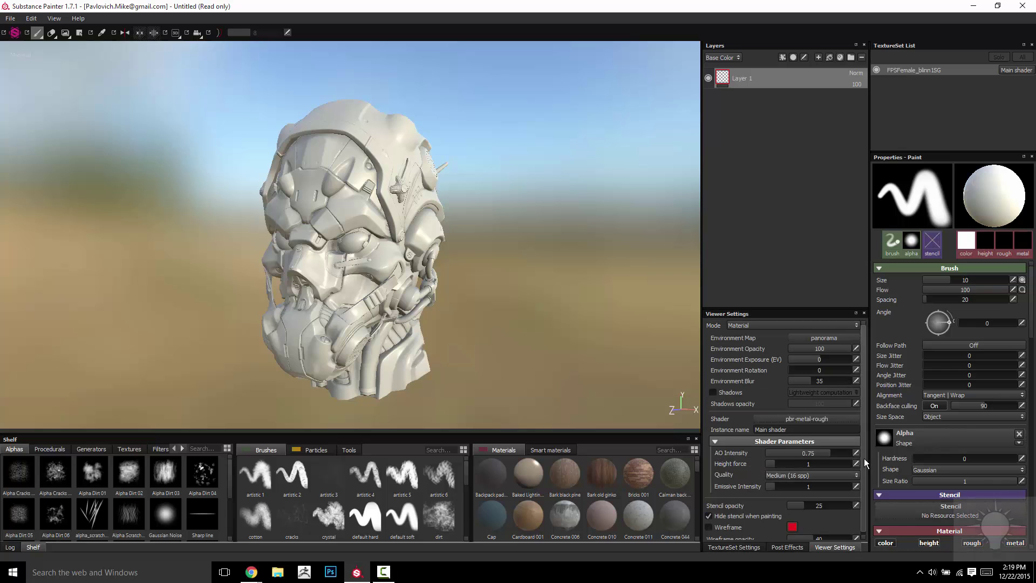
click(790, 415)
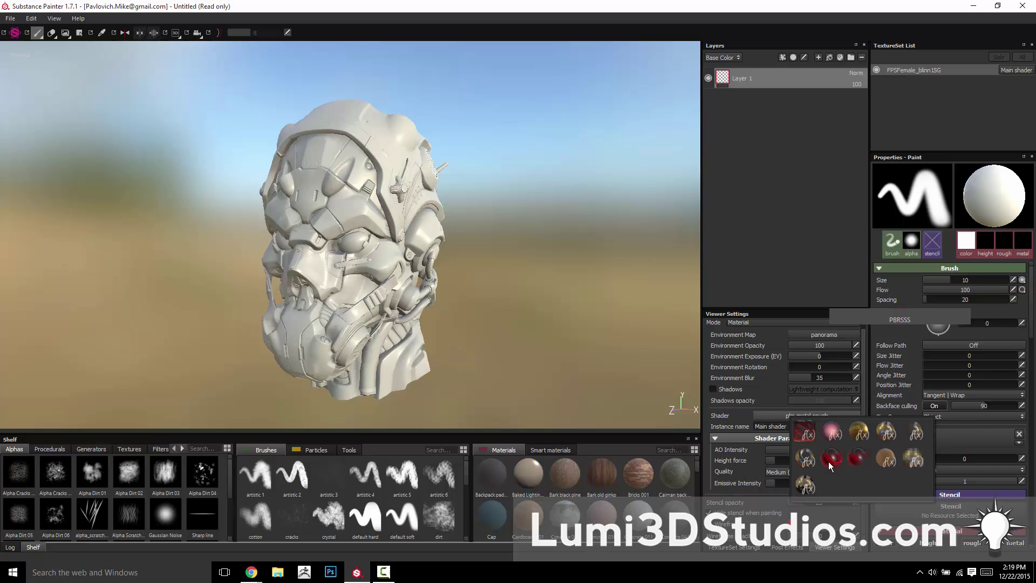
mouse_move(836, 461)
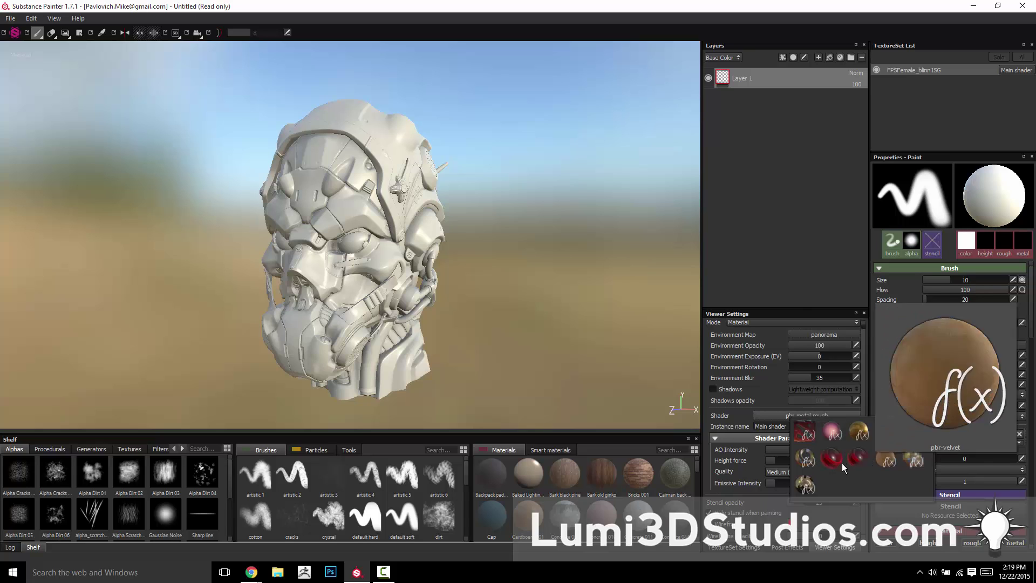